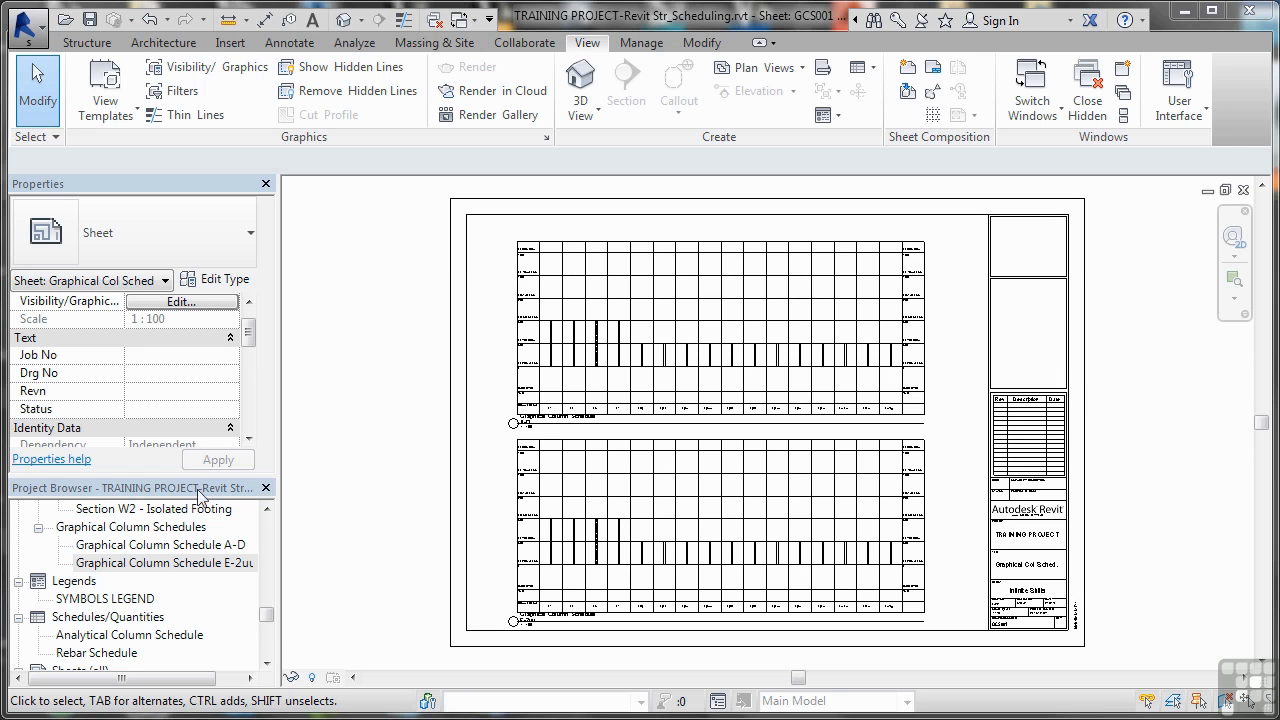
Open the Graphical Column Schedule A-D view and set its detail level to Fine.
double_click(161, 545)
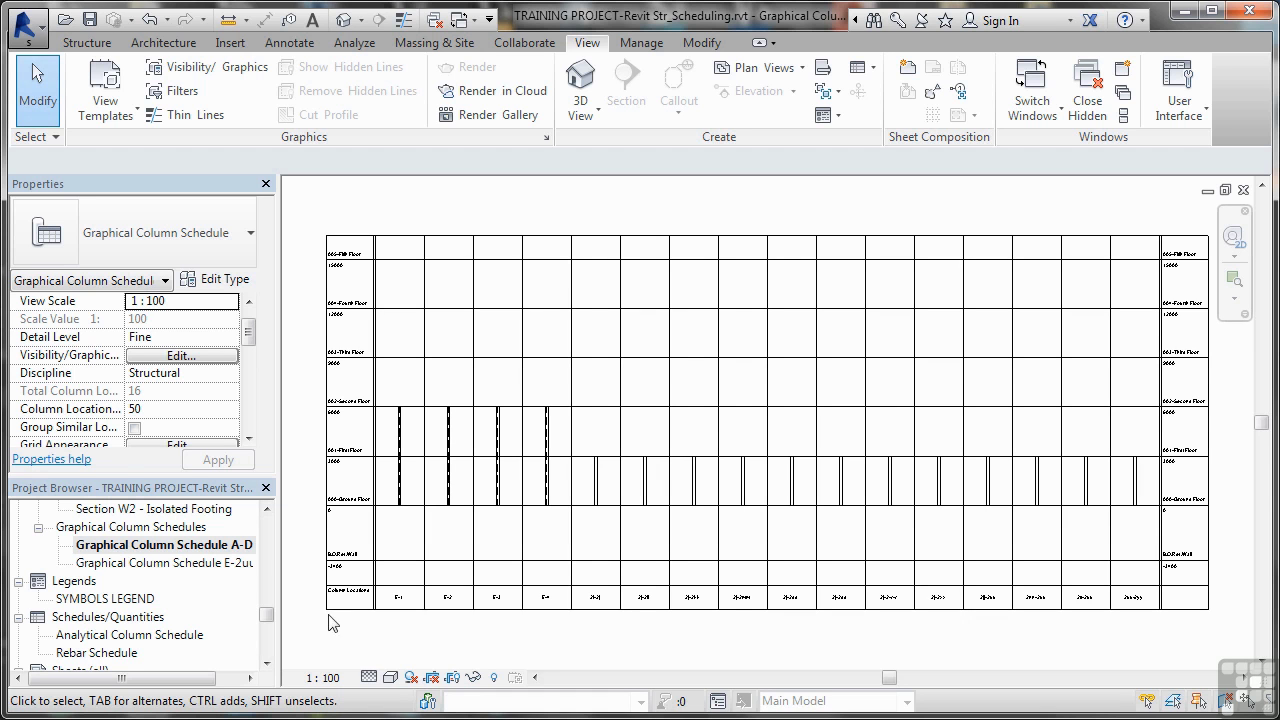
left_click(370, 678)
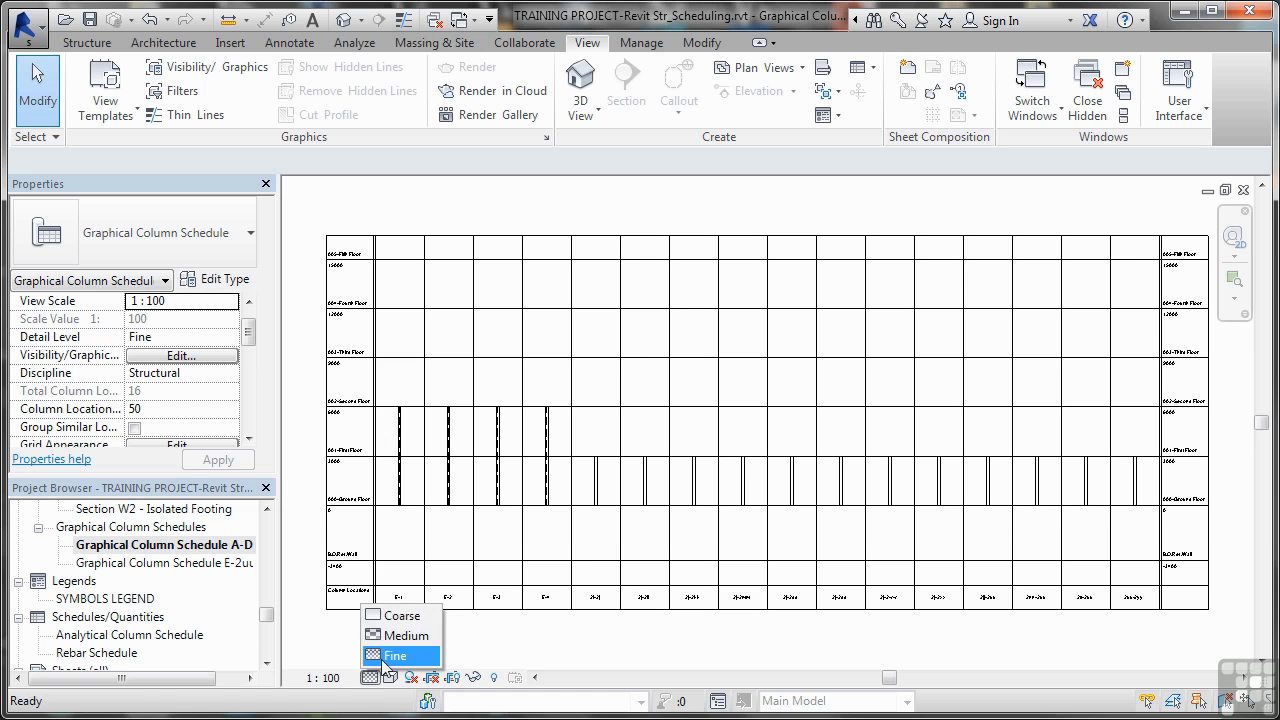
left_click(384, 657)
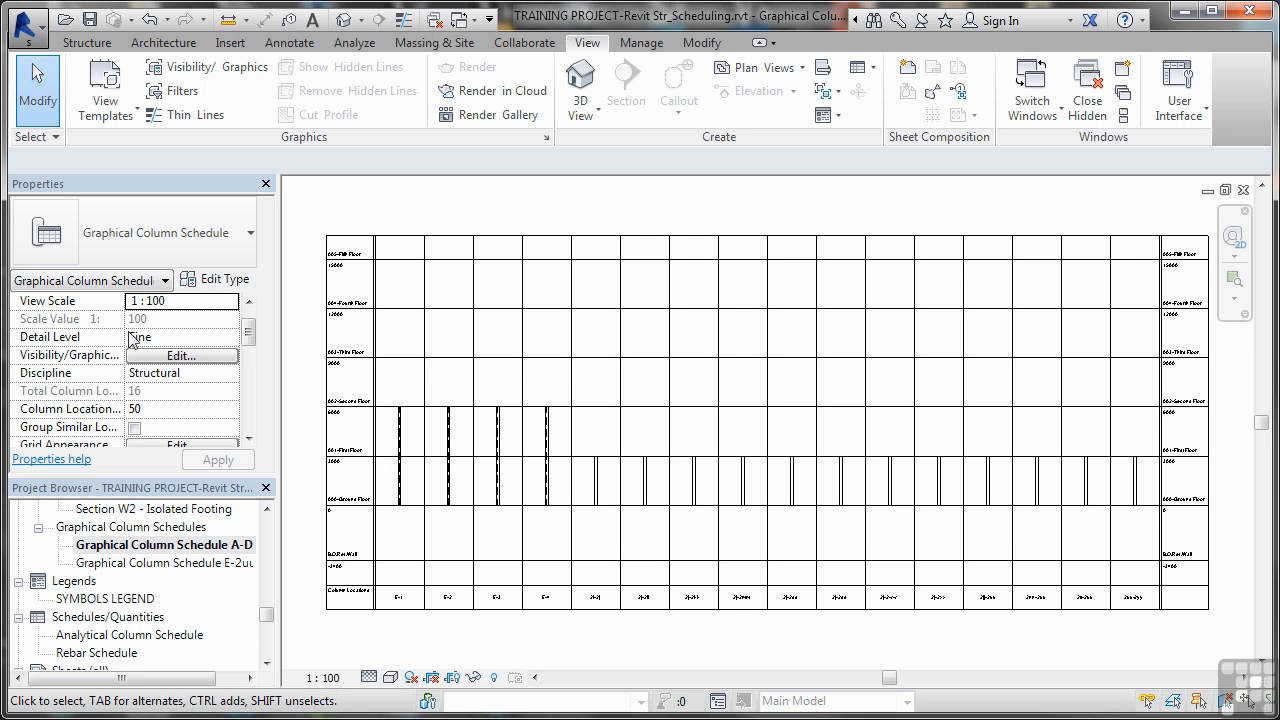
left_click(250, 436)
left_click(250, 436)
left_click(250, 436)
left_click(250, 436)
left_click(250, 436)
In the A-D schedule's text appearance, make Level text italic and Column Location text bold.
left_click(178, 356)
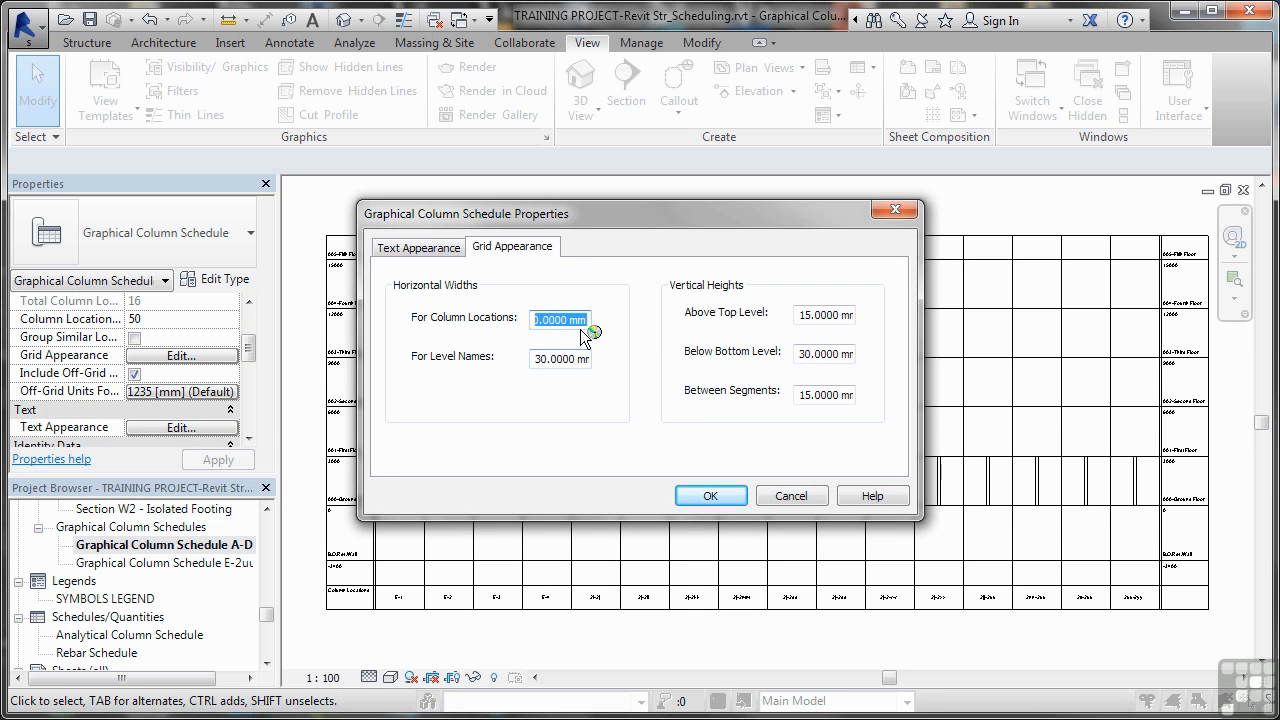
left_click(412, 249)
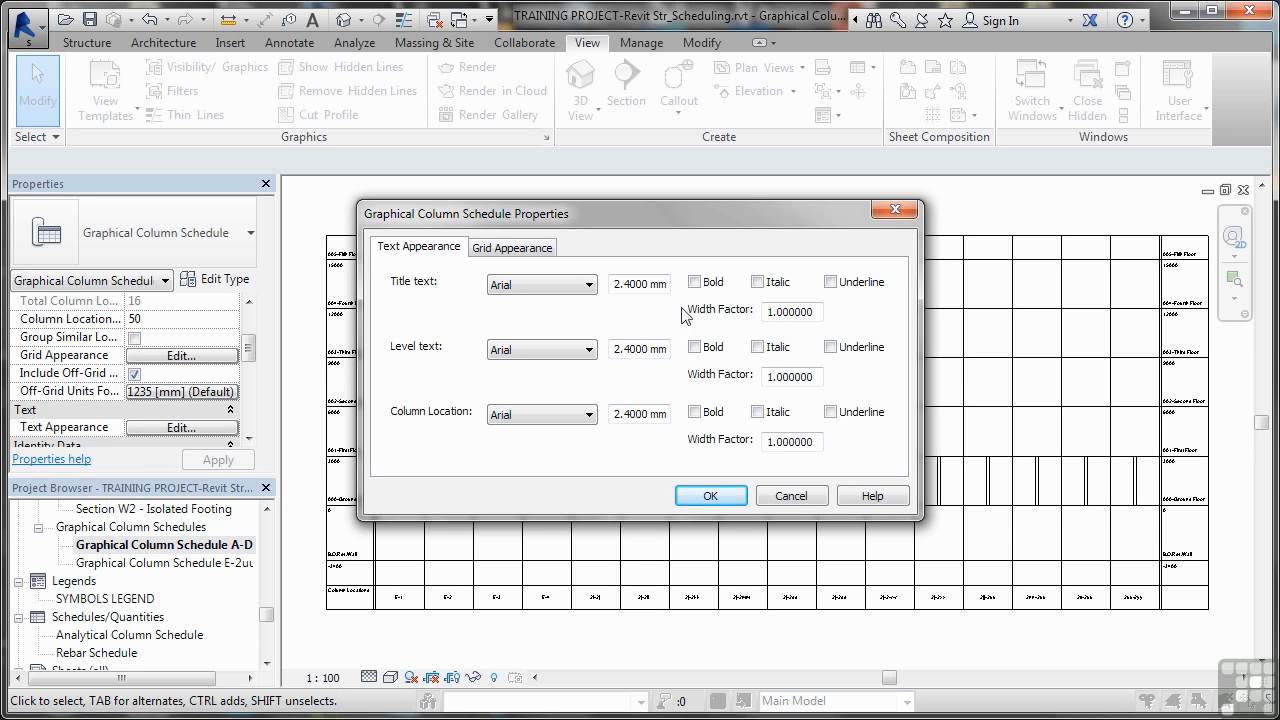
left_click(757, 347)
left_click(694, 411)
left_click(710, 495)
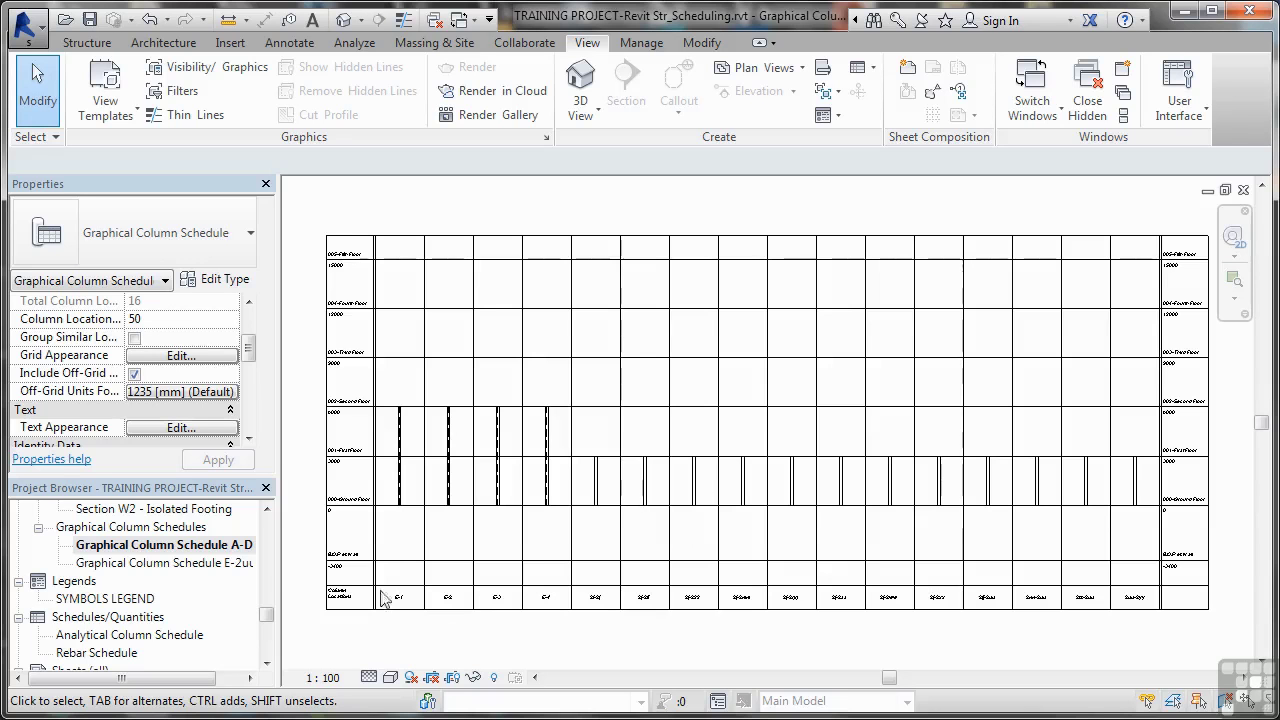
scroll(355, 595, "up", 4)
scroll(422, 552, "up", 2)
scroll(422, 552, "down", 4)
scroll(422, 552, "down", 4)
scroll(422, 552, "down", 1)
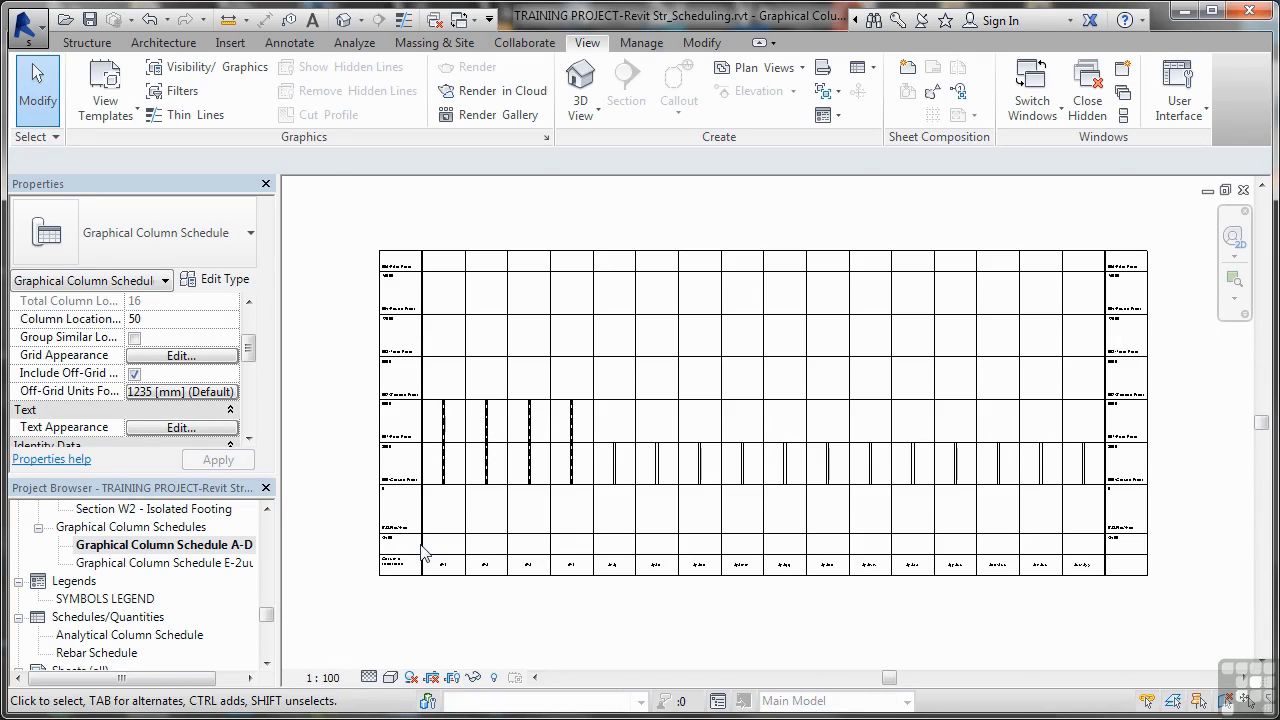
scroll(1133, 527, "up", 3)
scroll(1133, 527, "up", 2)
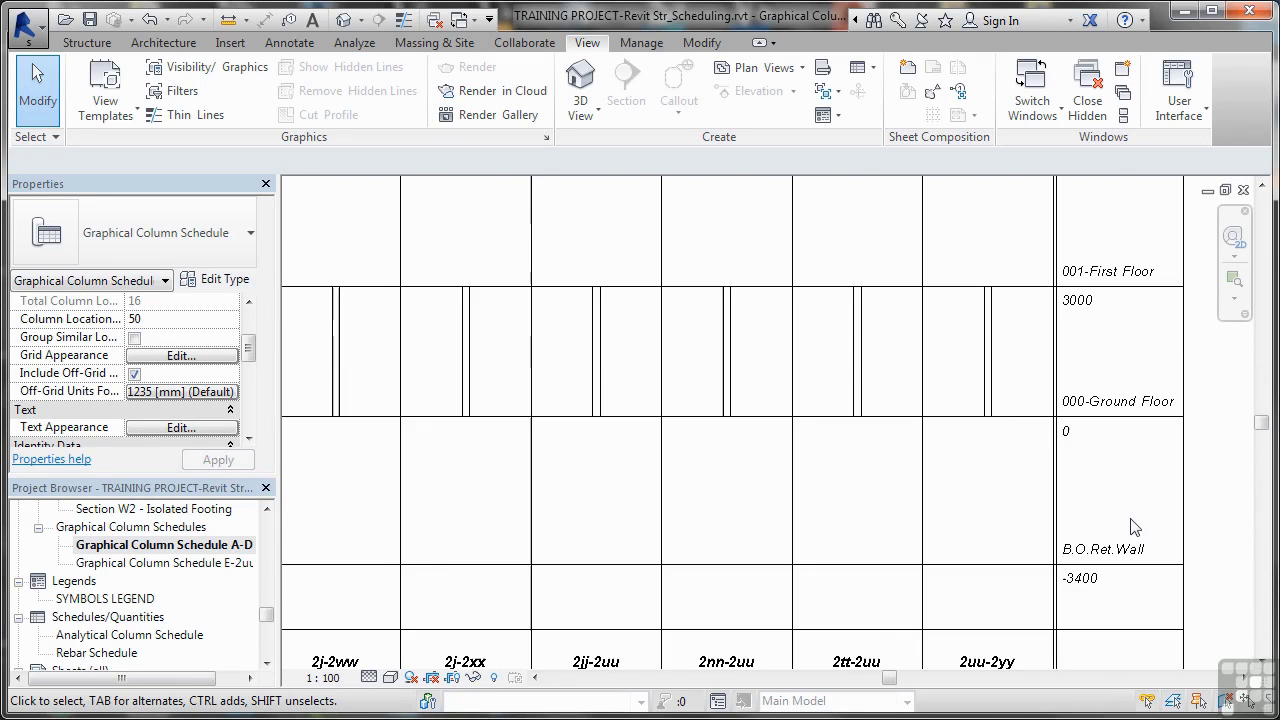
scroll(1133, 527, "down", 5)
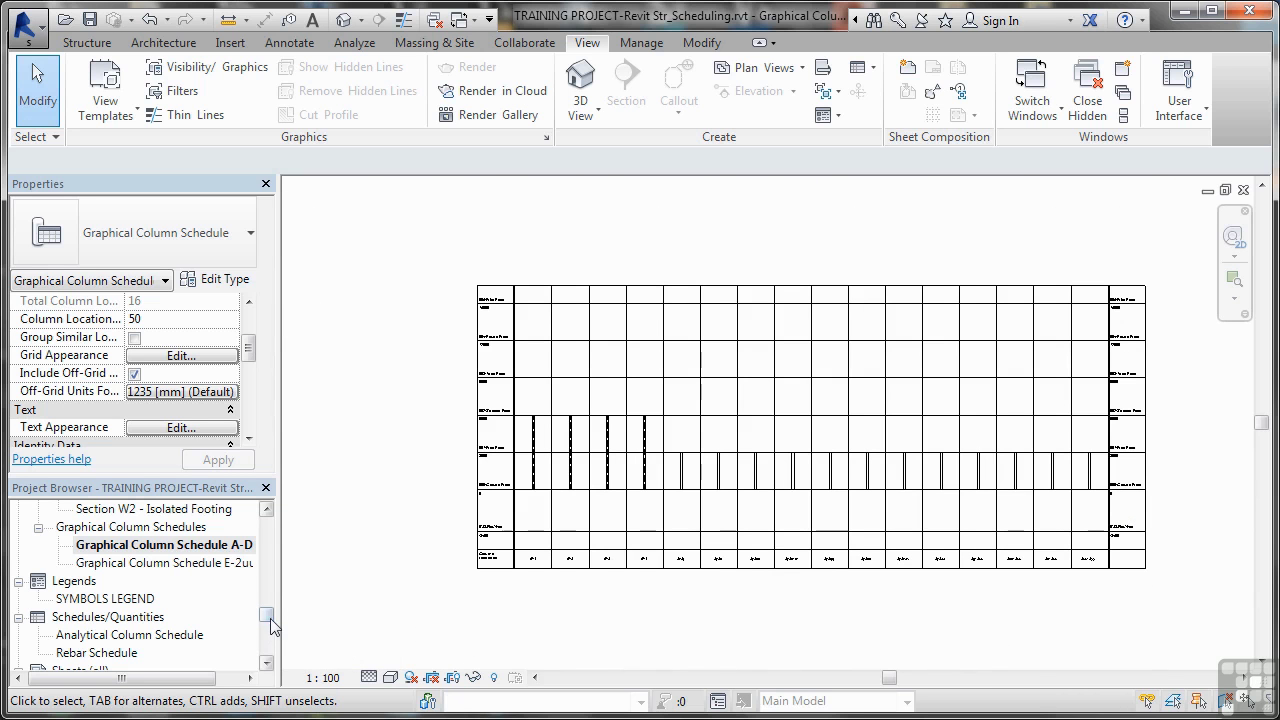
left_click_drag(267, 617, 270, 645)
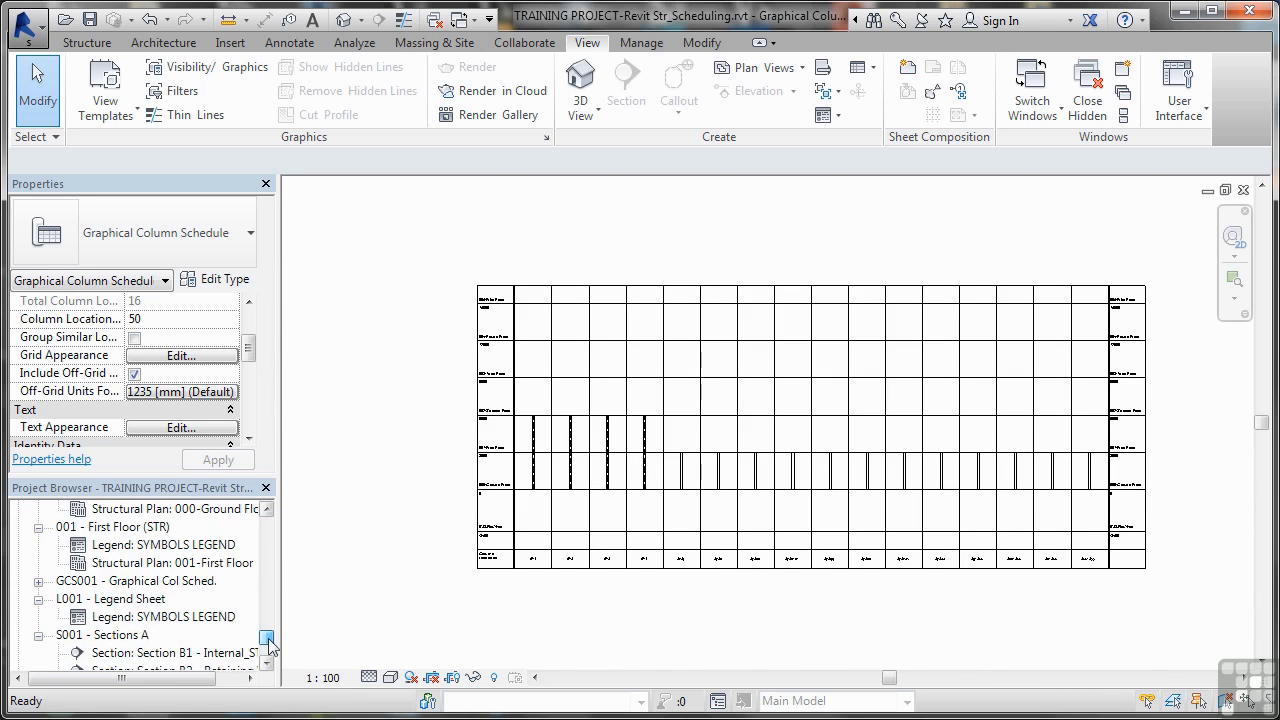
Open sheet GCS001 and pan to the A-D schedule's viewport title.
double_click(92, 584)
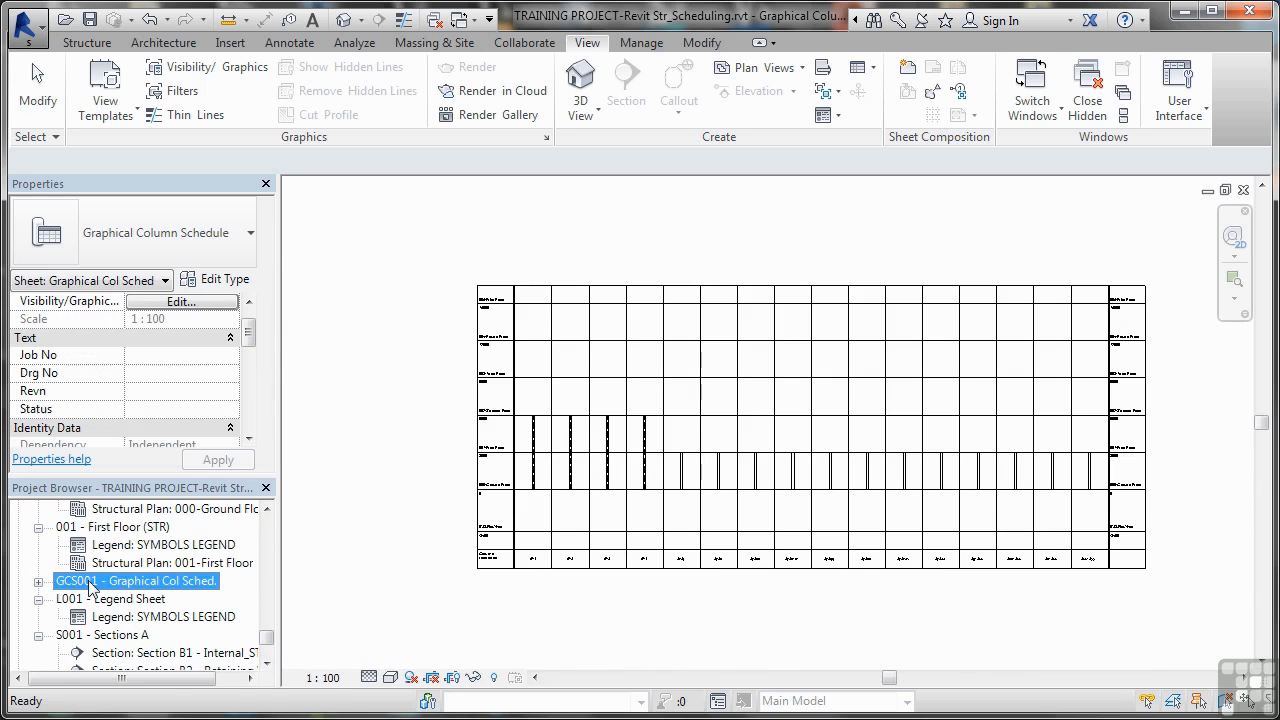
scroll(591, 410, "up", 5)
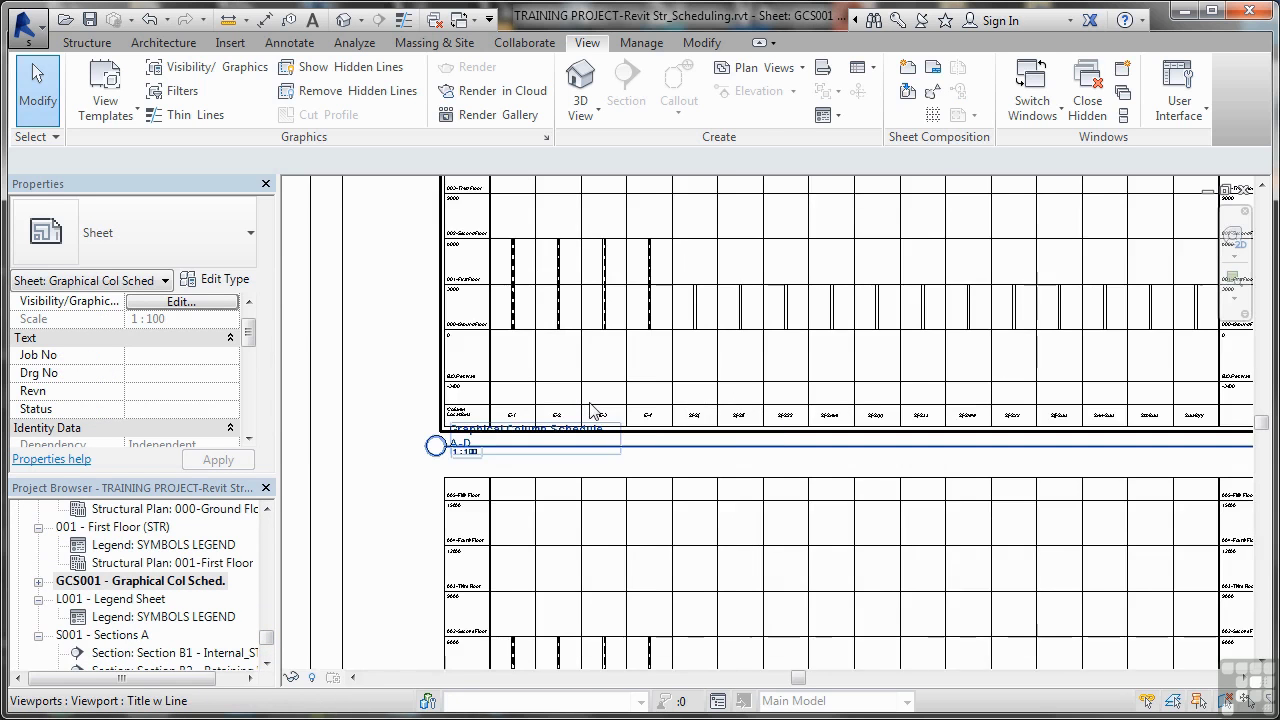
middle_click_drag(458, 568, 655, 525)
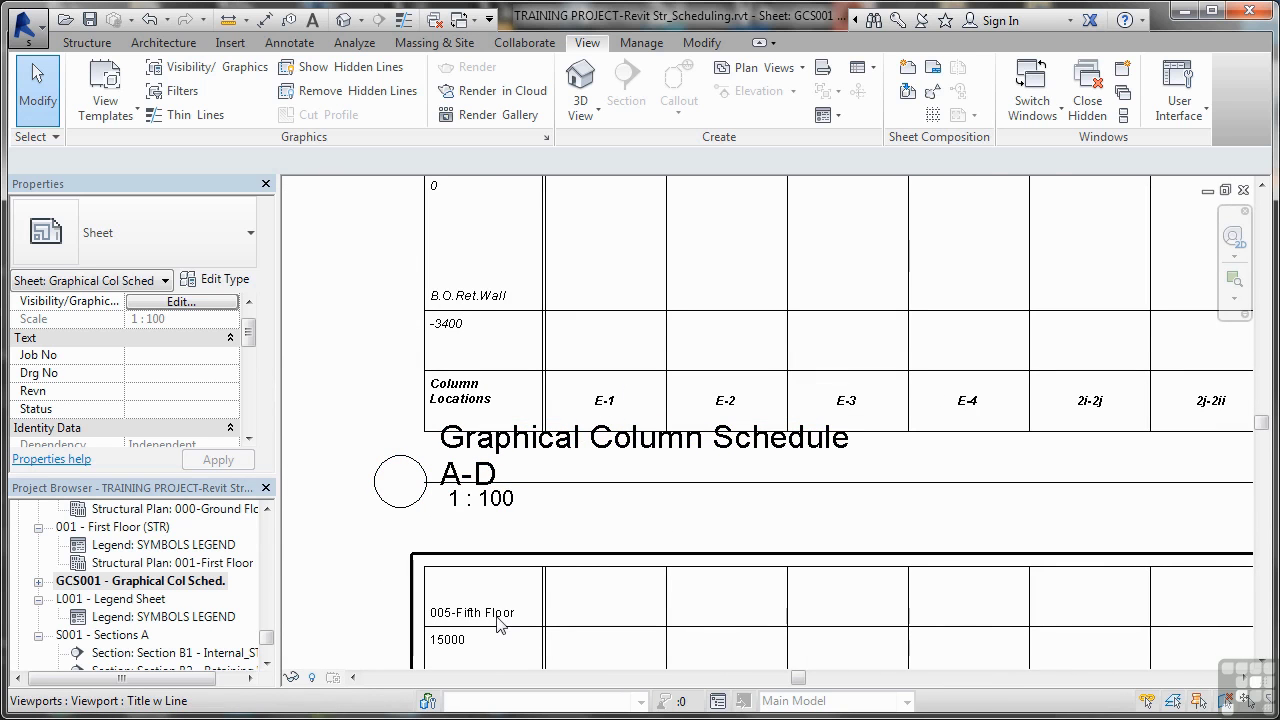
left_click_drag(266, 636, 266, 609)
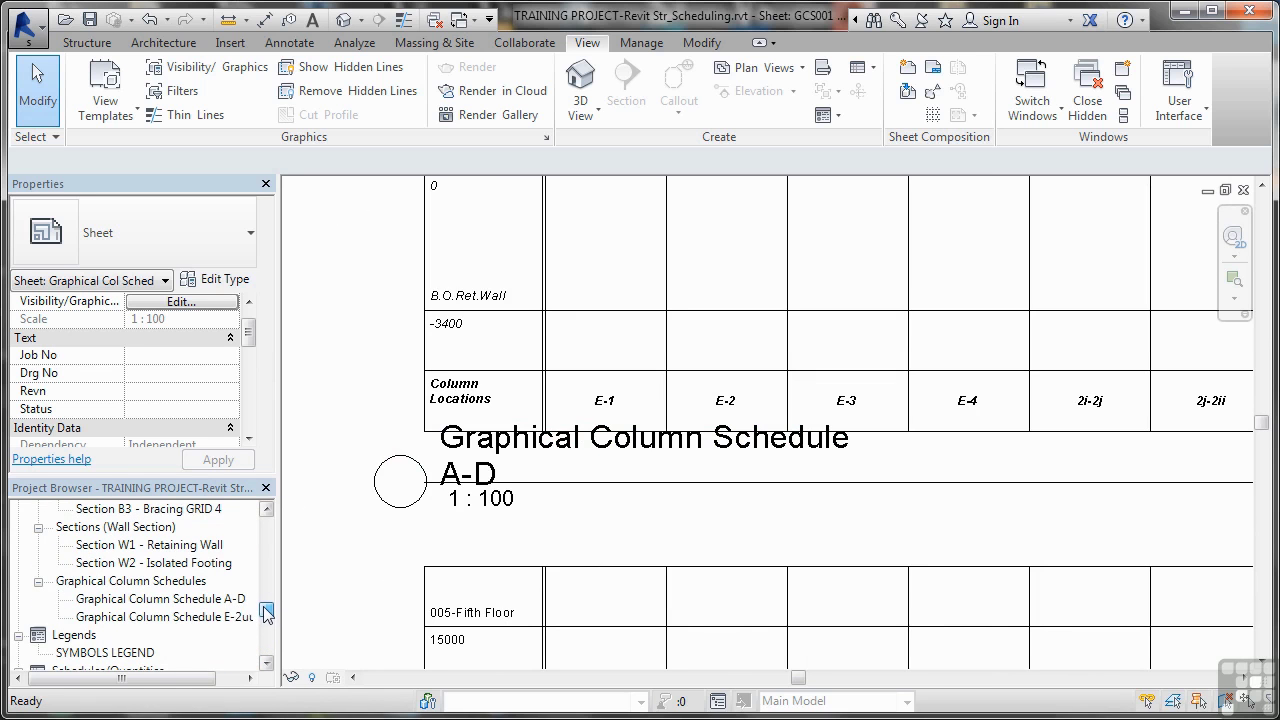
Open the E-2uu schedule and make its Title bold, Level italic, and Column Location bold italic.
double_click(185, 617)
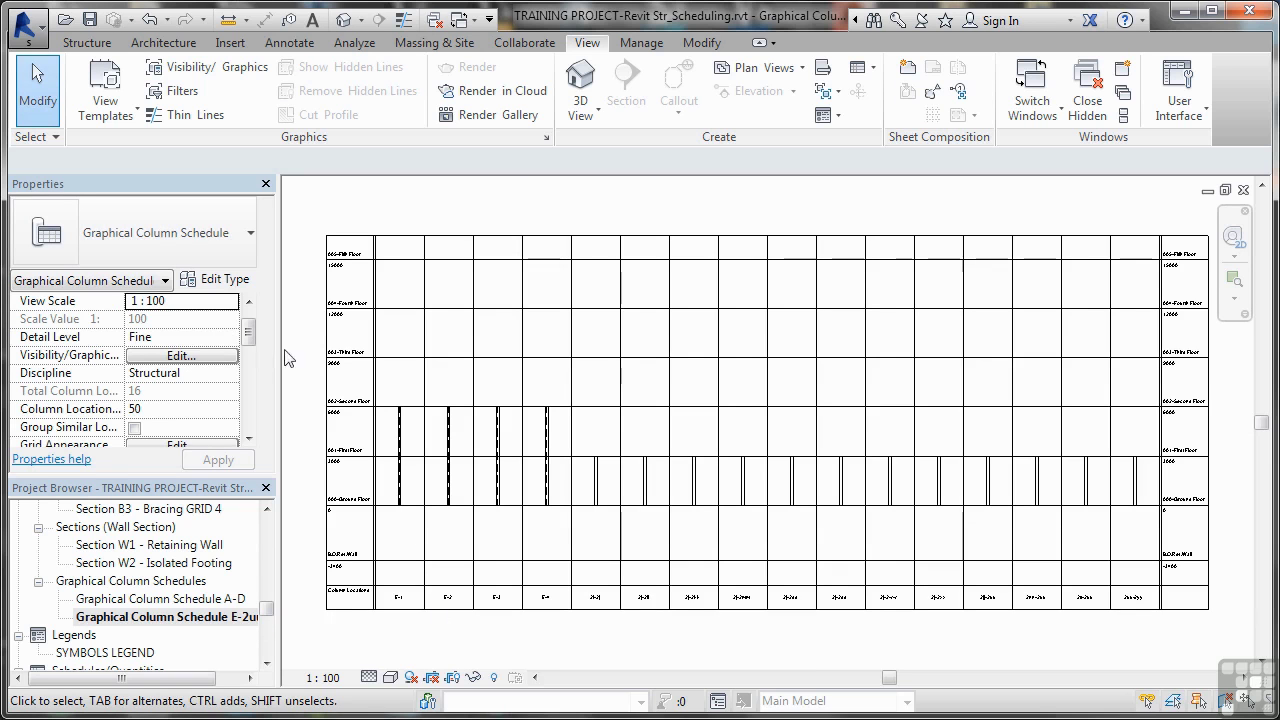
left_click_drag(248, 334, 249, 342)
left_click(190, 391)
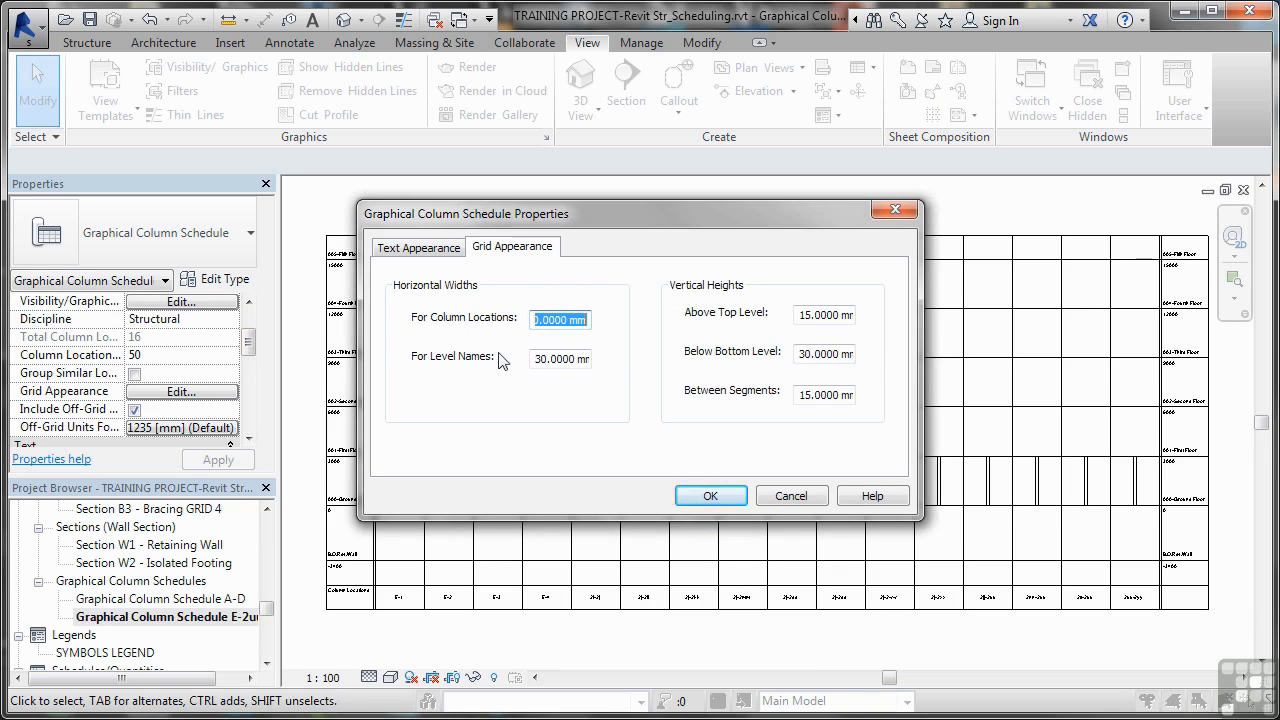
left_click(420, 250)
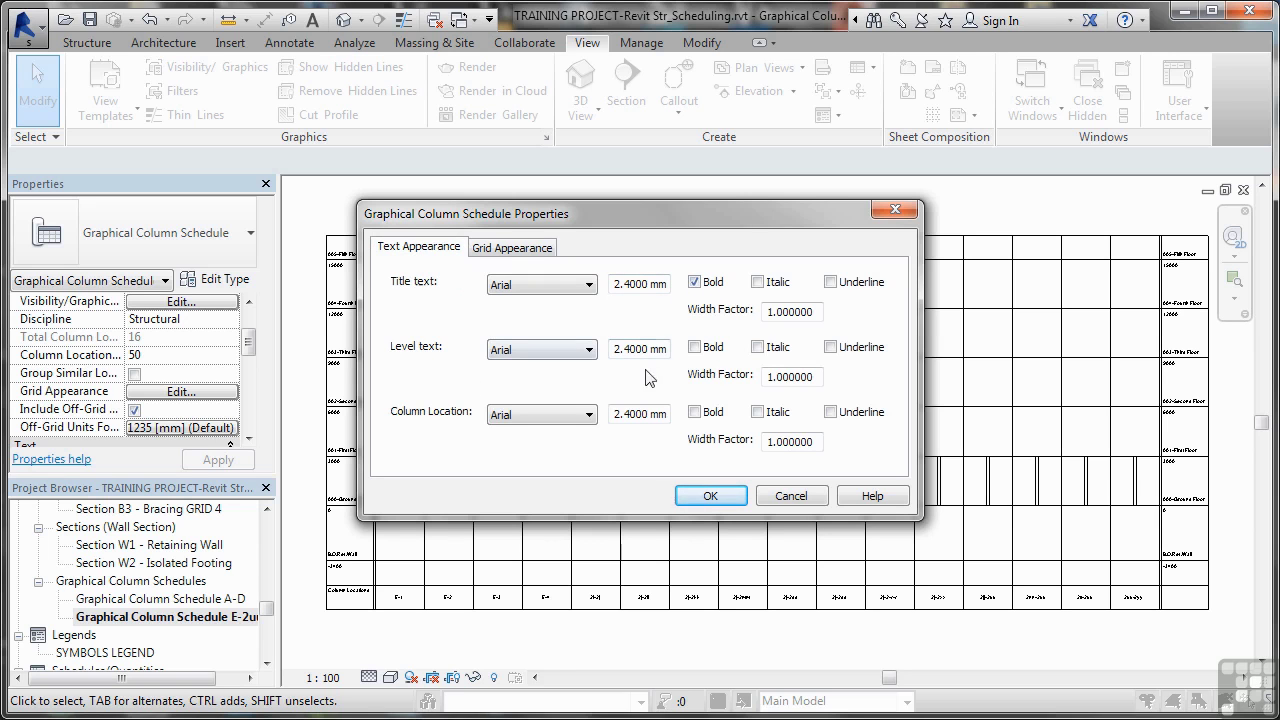
left_click(757, 347)
left_click(694, 412)
left_click(757, 412)
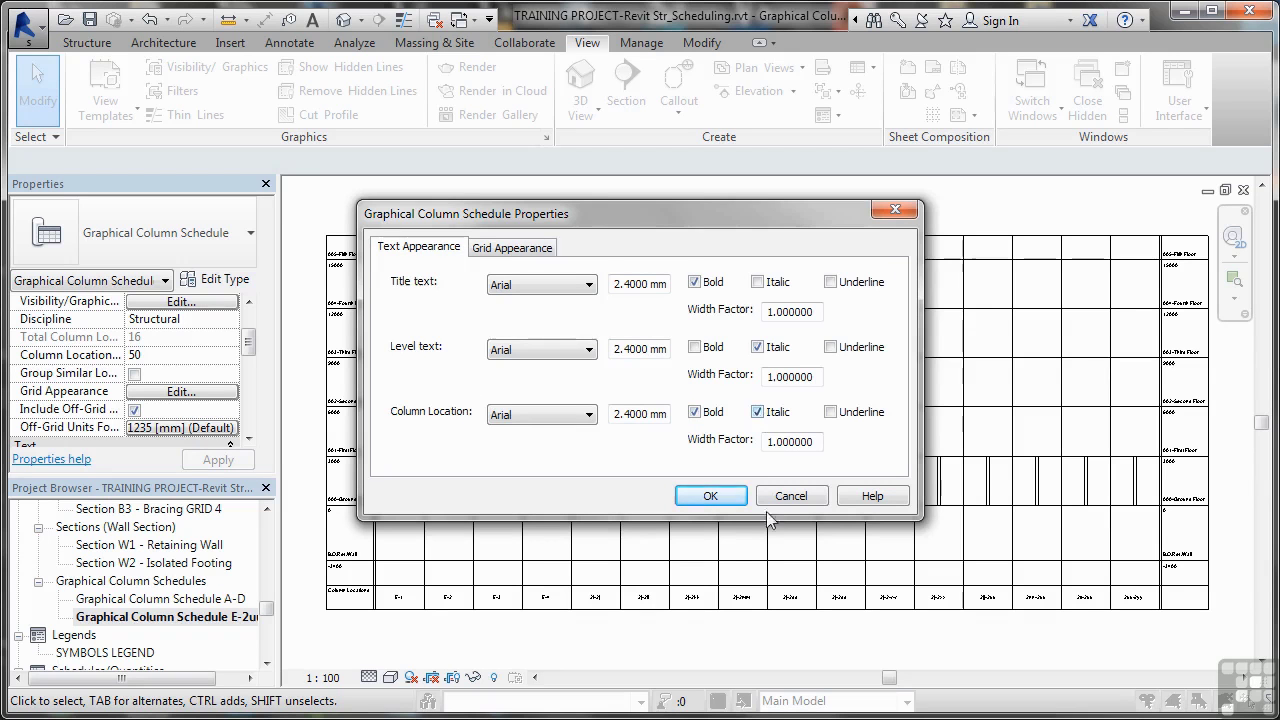
left_click(710, 496)
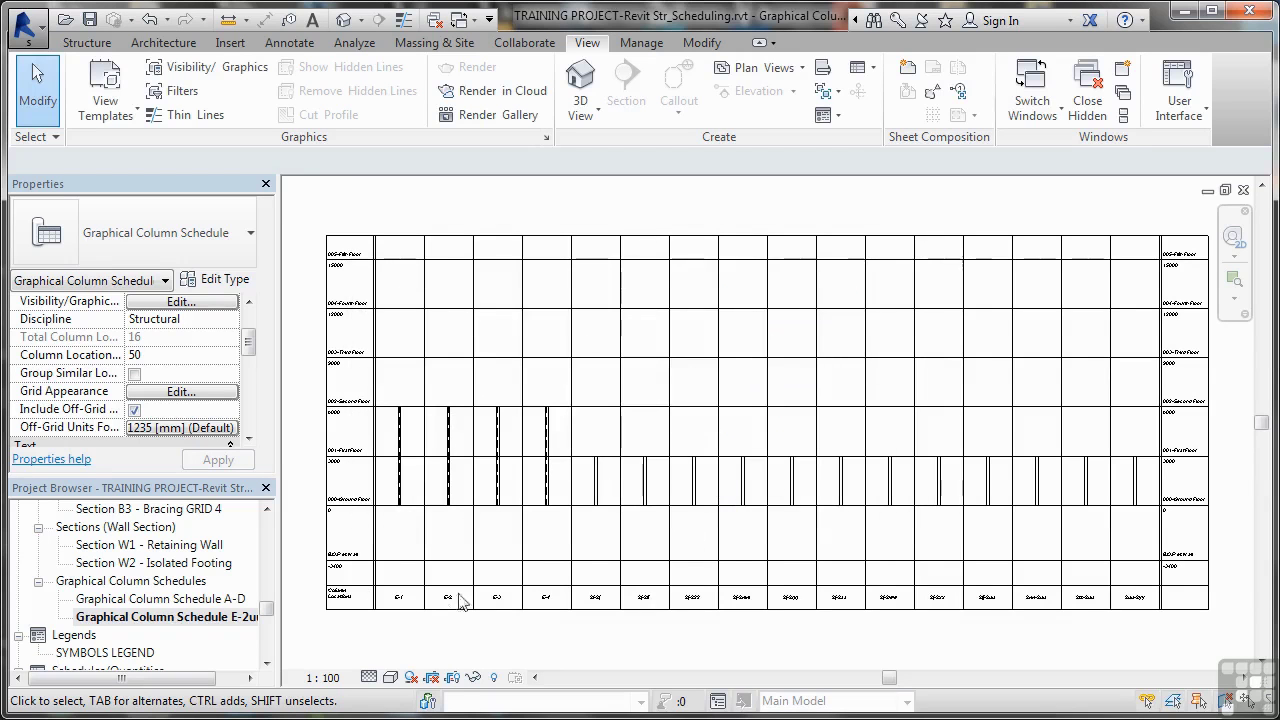
Zoom the schedule to fit, reopen the A-D view, and scroll the browser to Sheets.
scroll(363, 620, "up", 4)
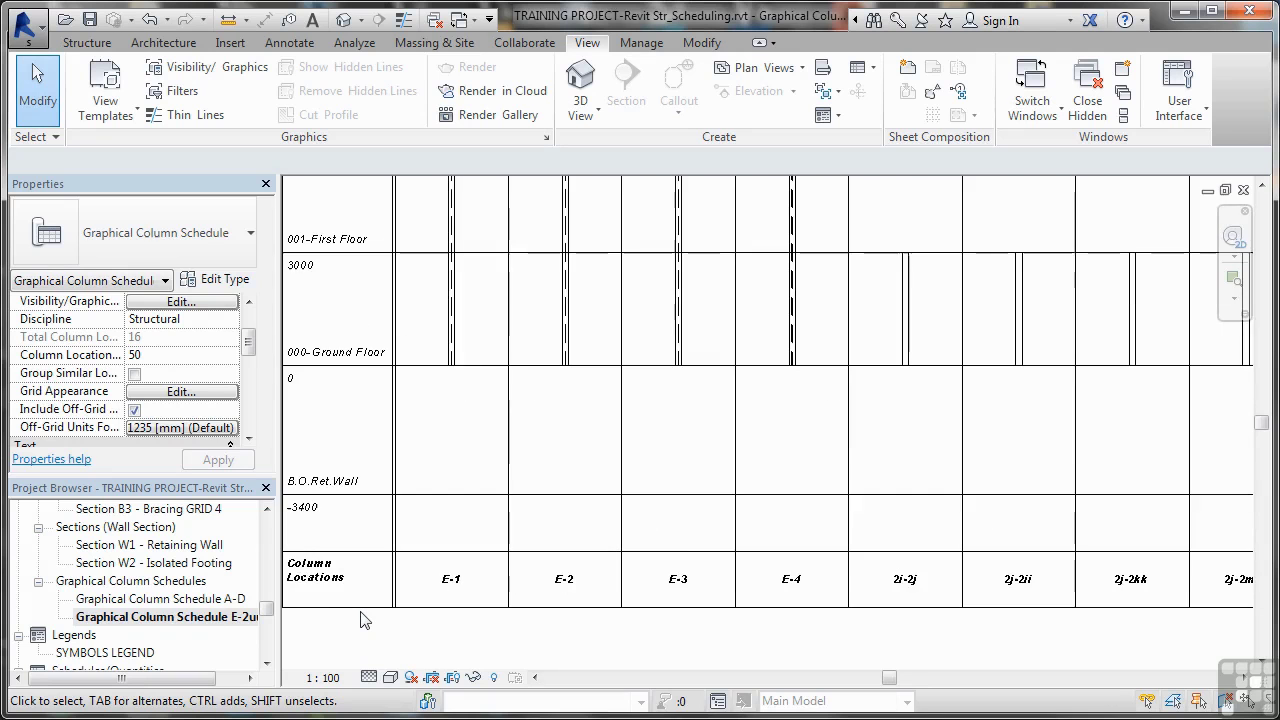
scroll(363, 620, "down", 4)
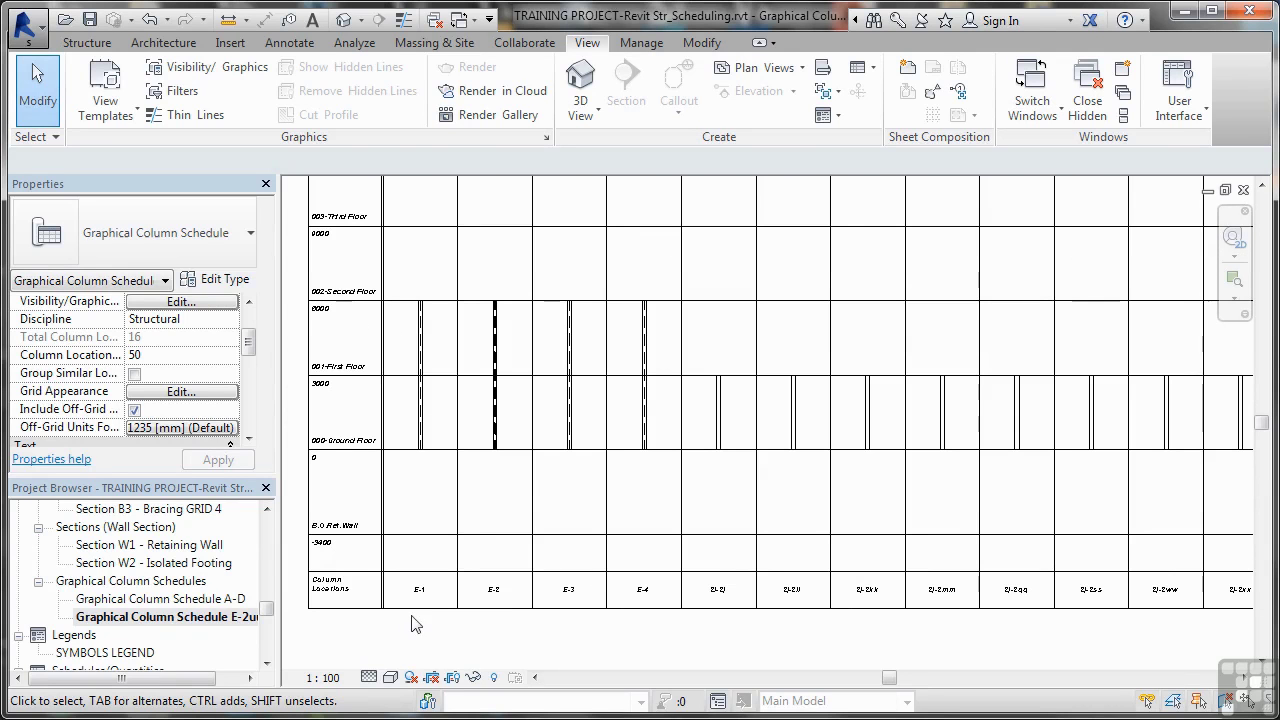
key("z")
key("f")
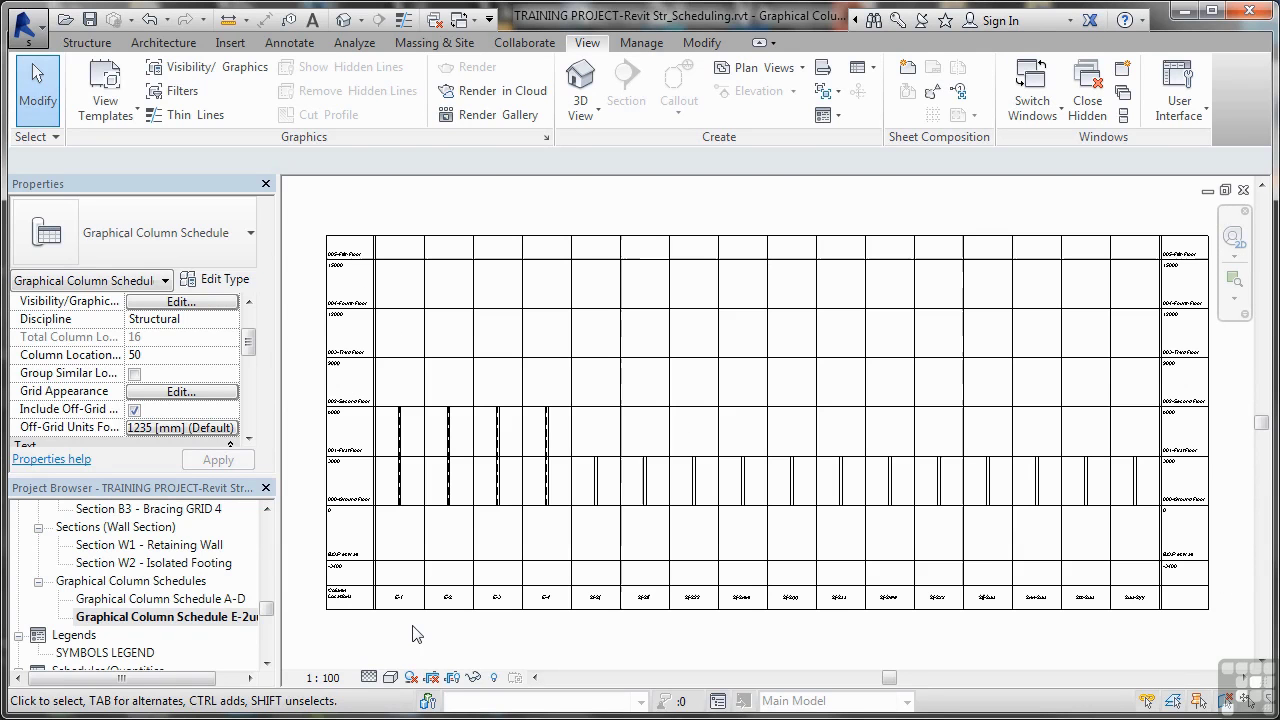
double_click(220, 600)
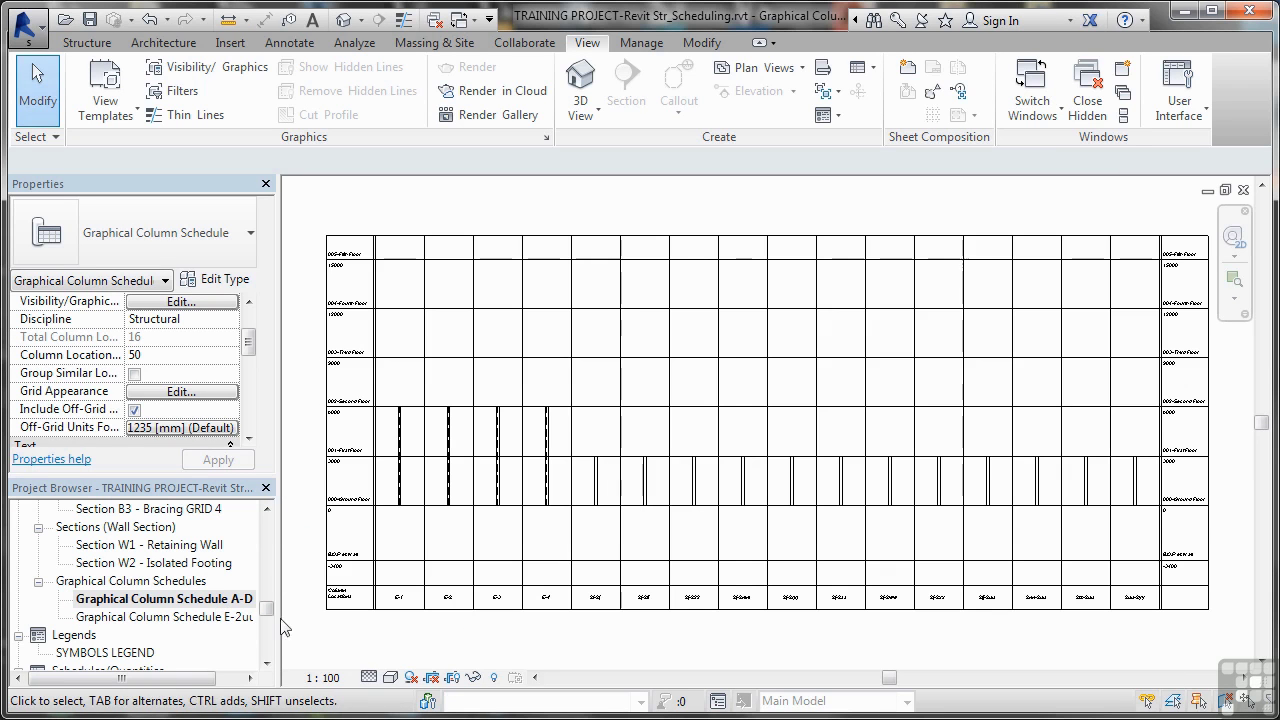
left_click_drag(269, 611, 272, 630)
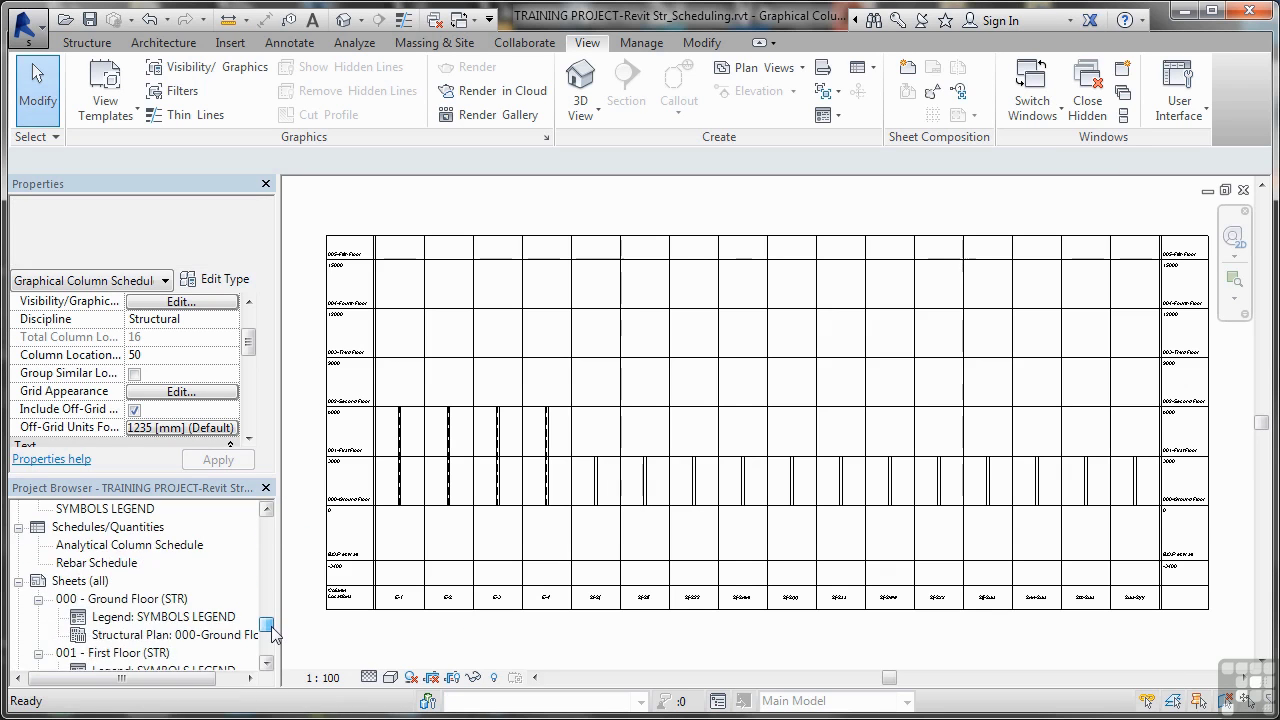
left_click(268, 664)
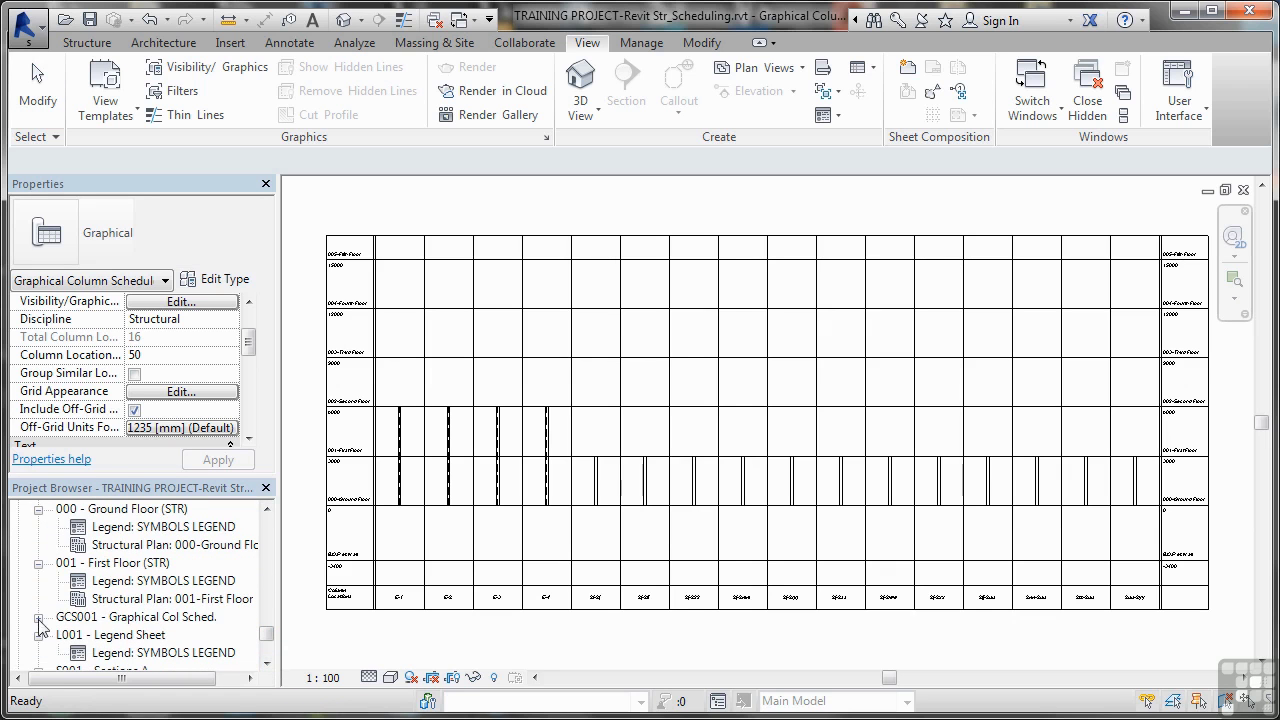
Open sheet GCS001 and inspect the A-D schedule viewport and its title.
double_click(110, 617)
left_click(506, 484)
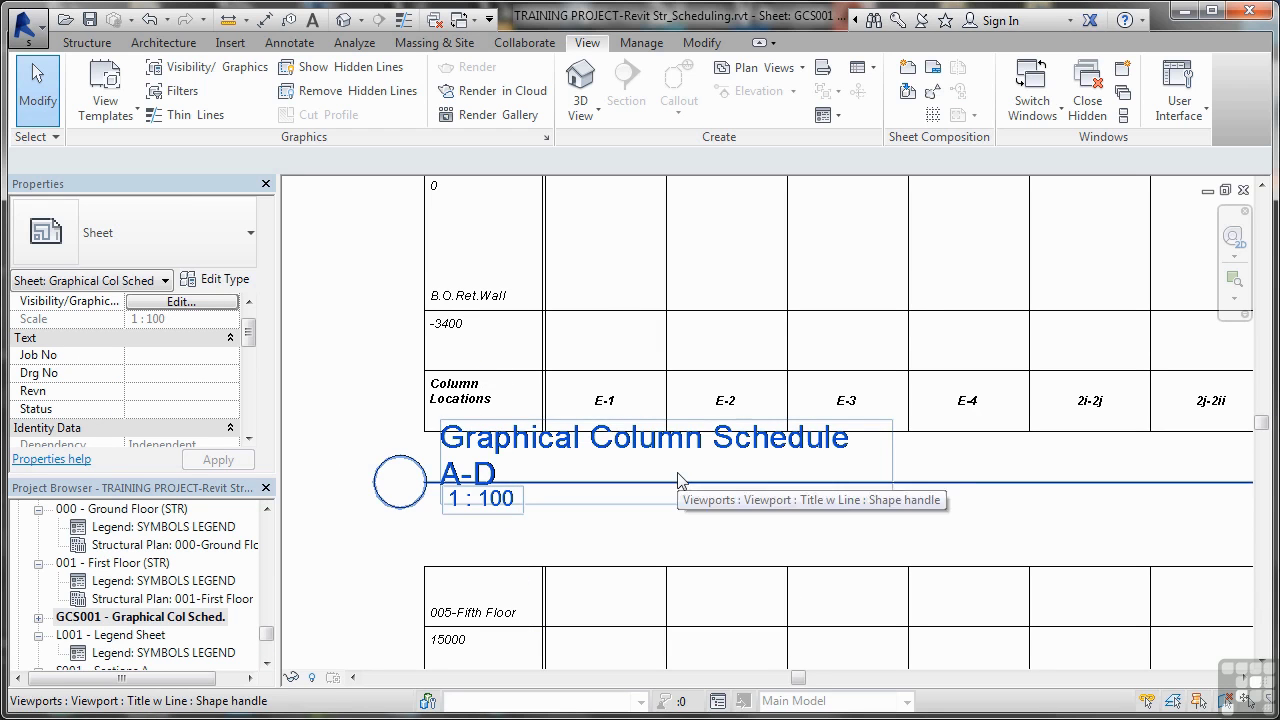
left_click(756, 447)
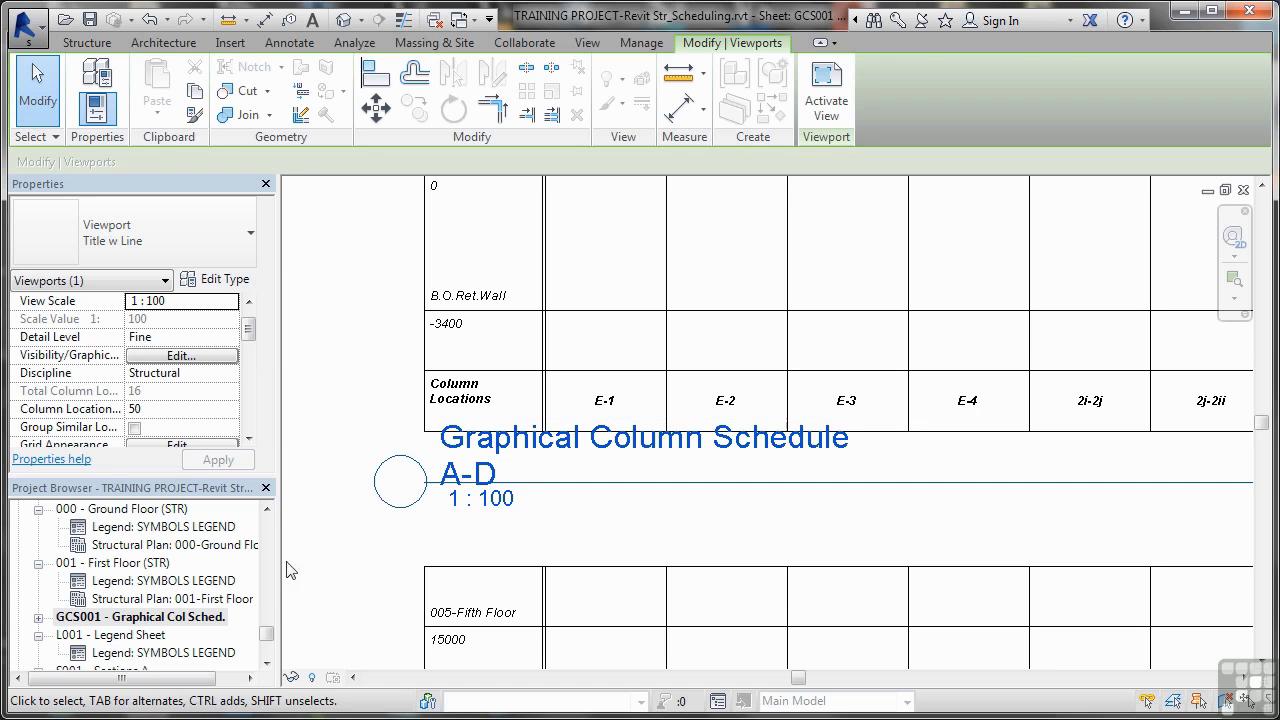
left_click(270, 625)
scroll(270, 625, "up", 3)
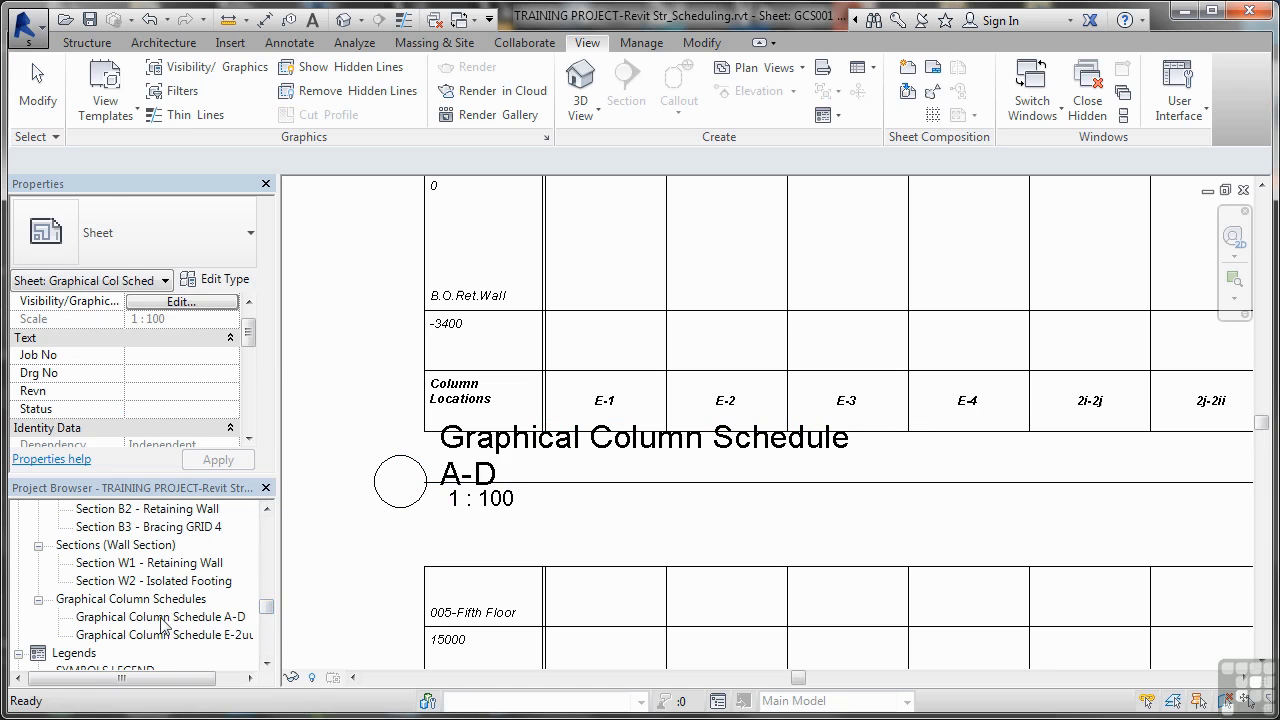
left_click(164, 618)
Rename the Graphical Column Schedule A-D view to 'Graphical Col. Sch. A-D'.
right_click(163, 619)
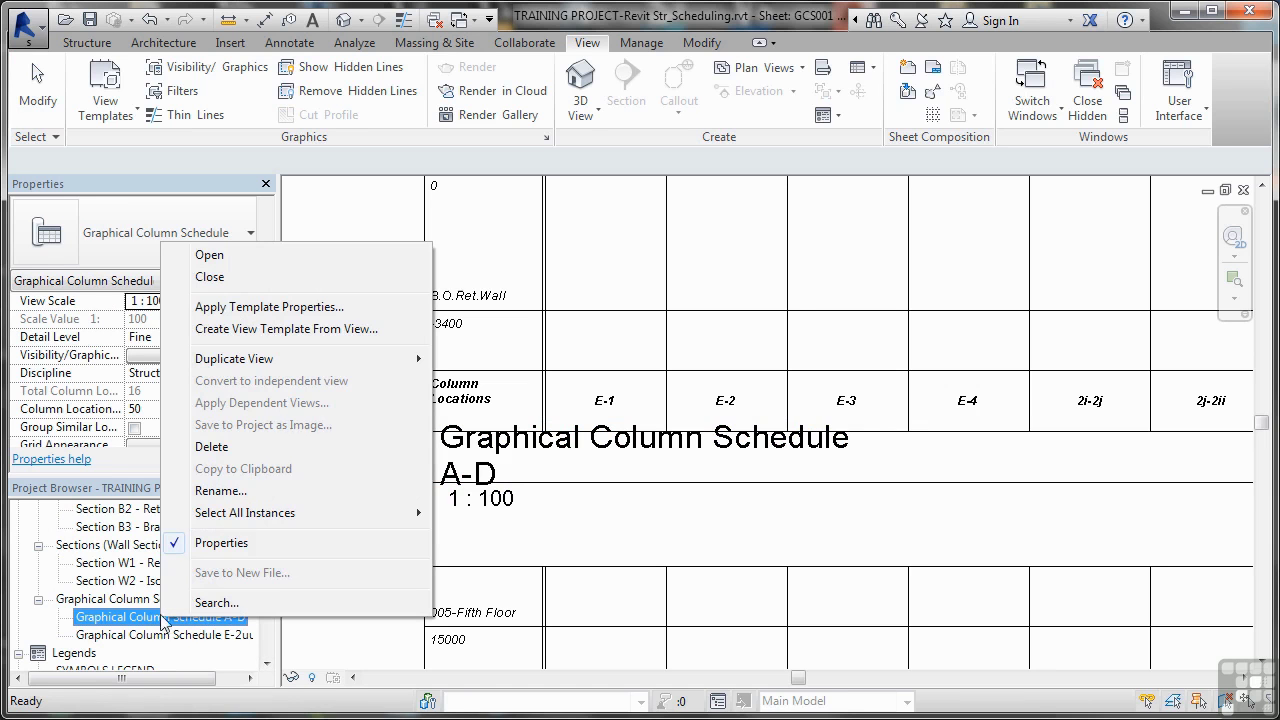
left_click(220, 490)
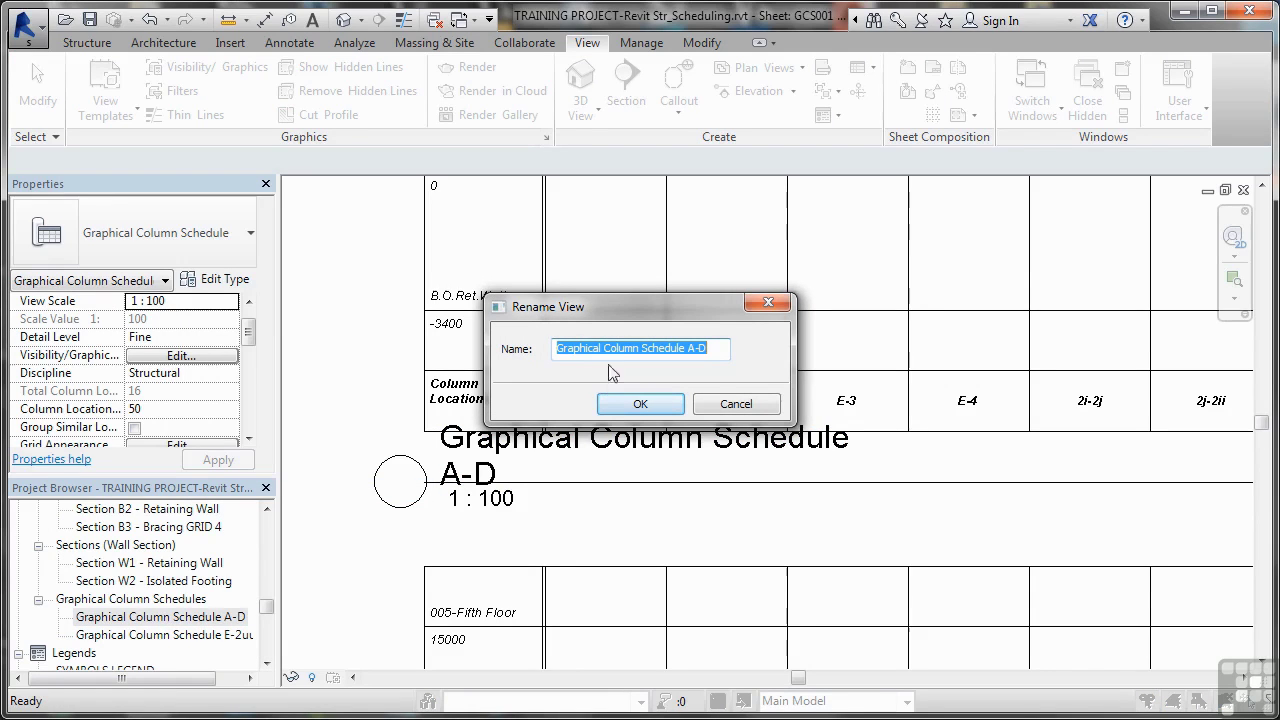
left_click(620, 347)
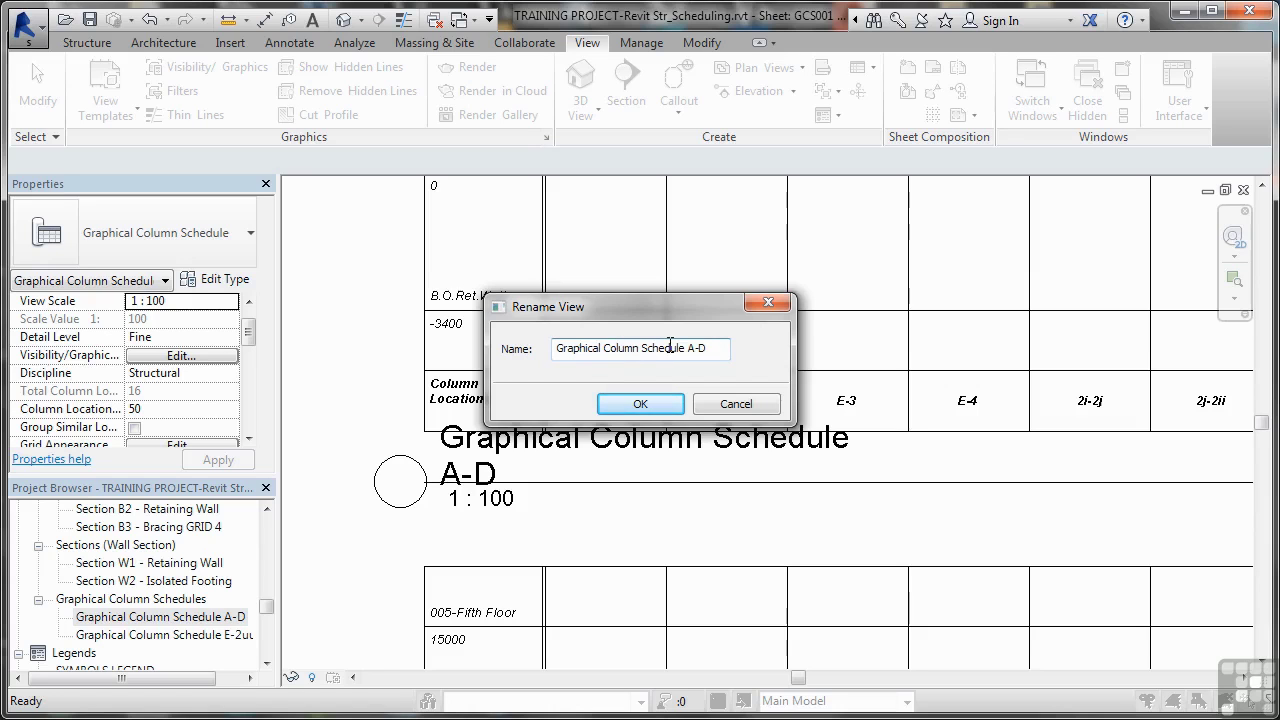
type(".")
key("Delete")
key("Delete")
key("Delete")
type(".")
key("Delete")
key("Delete")
left_click(641, 404)
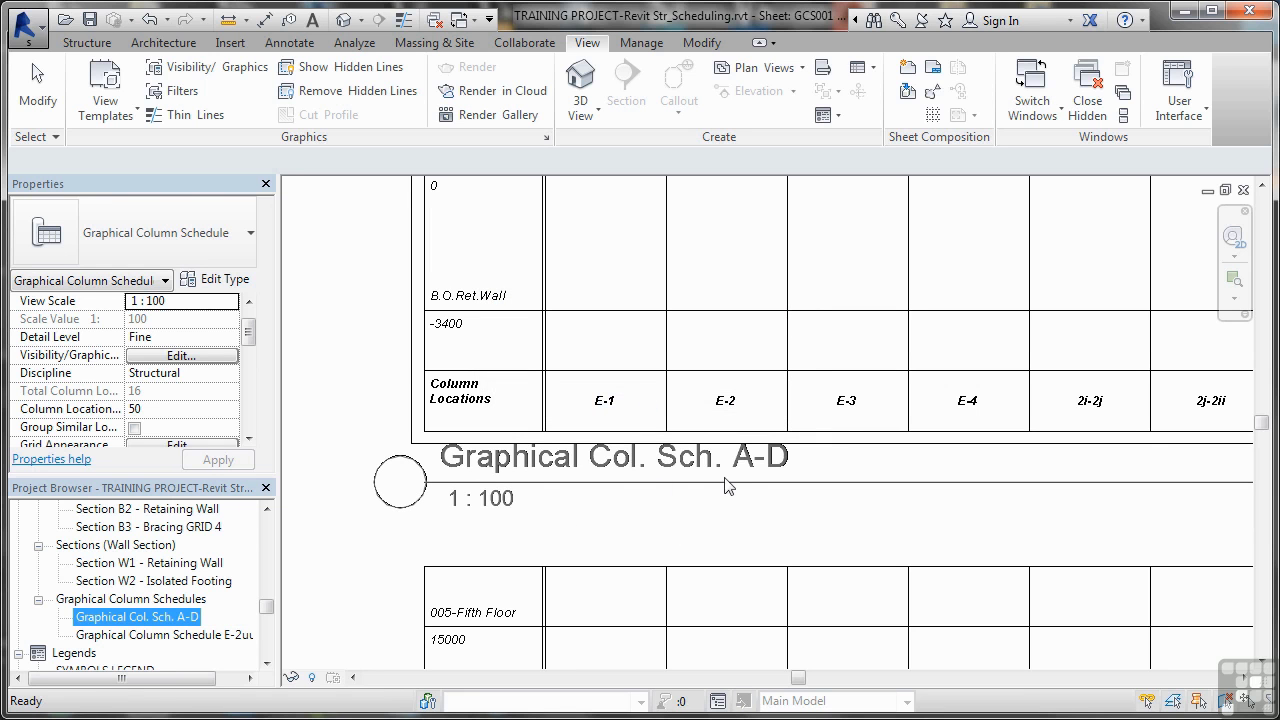
left_click(724, 536)
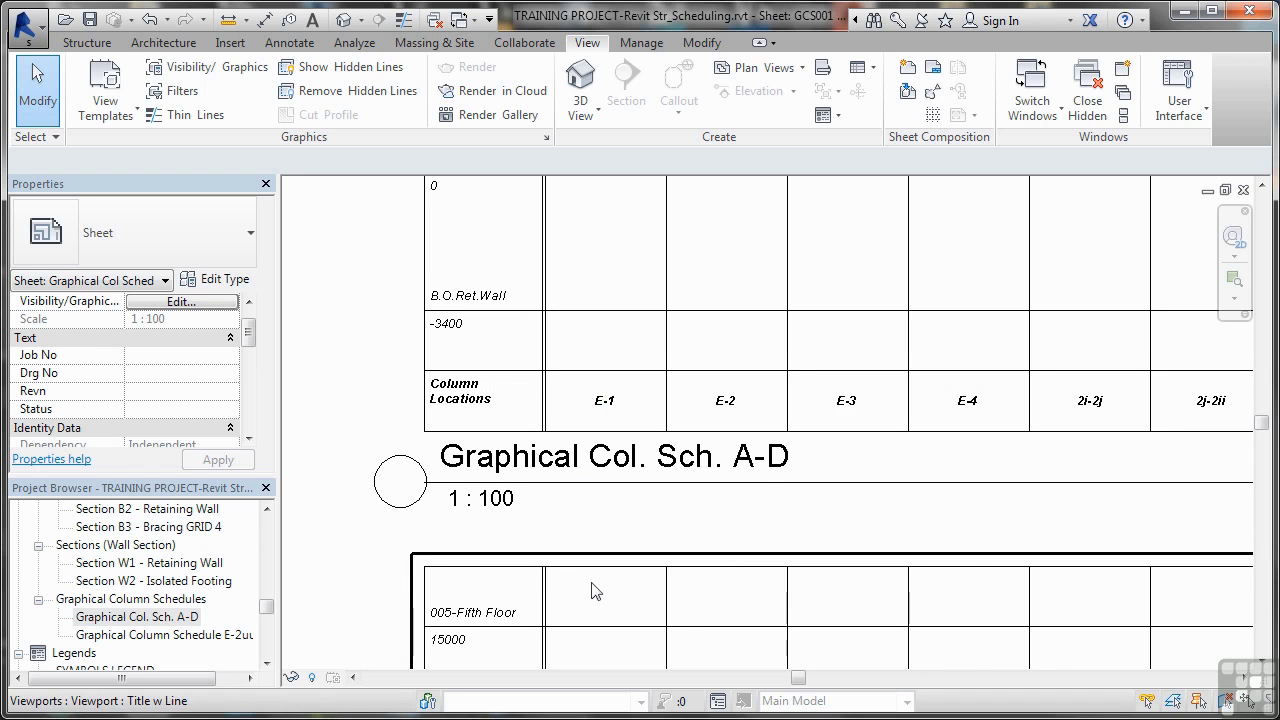
Zoom out and back in on the lower schedule, then select the E-2uu schedule view.
scroll(603, 590, "down", 3)
scroll(603, 590, "down", 5)
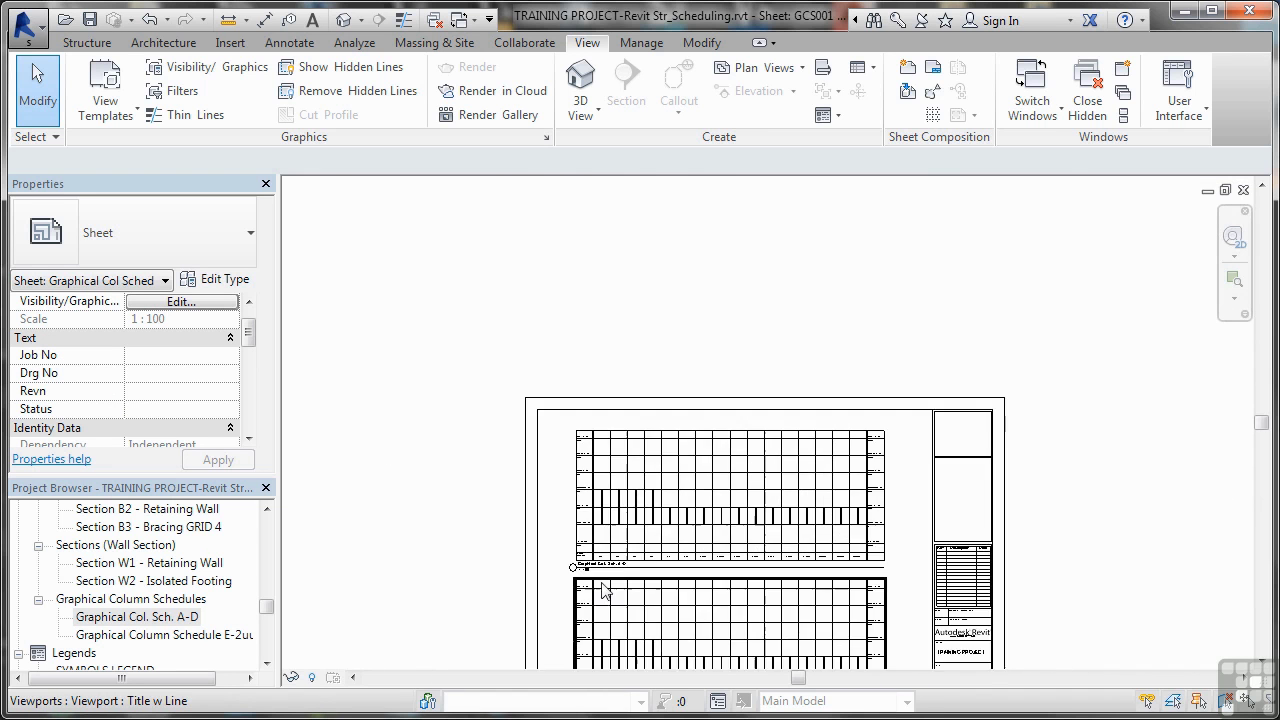
scroll(600, 586, "up", 5)
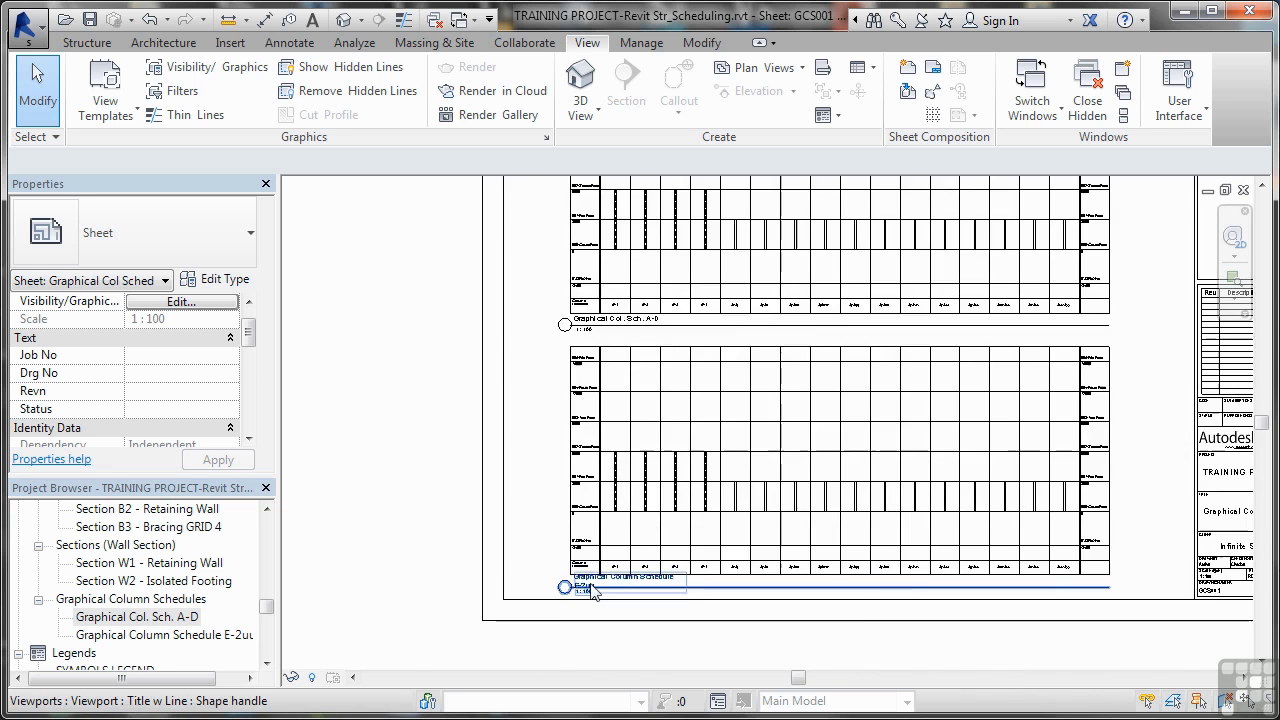
scroll(607, 599, "up", 2)
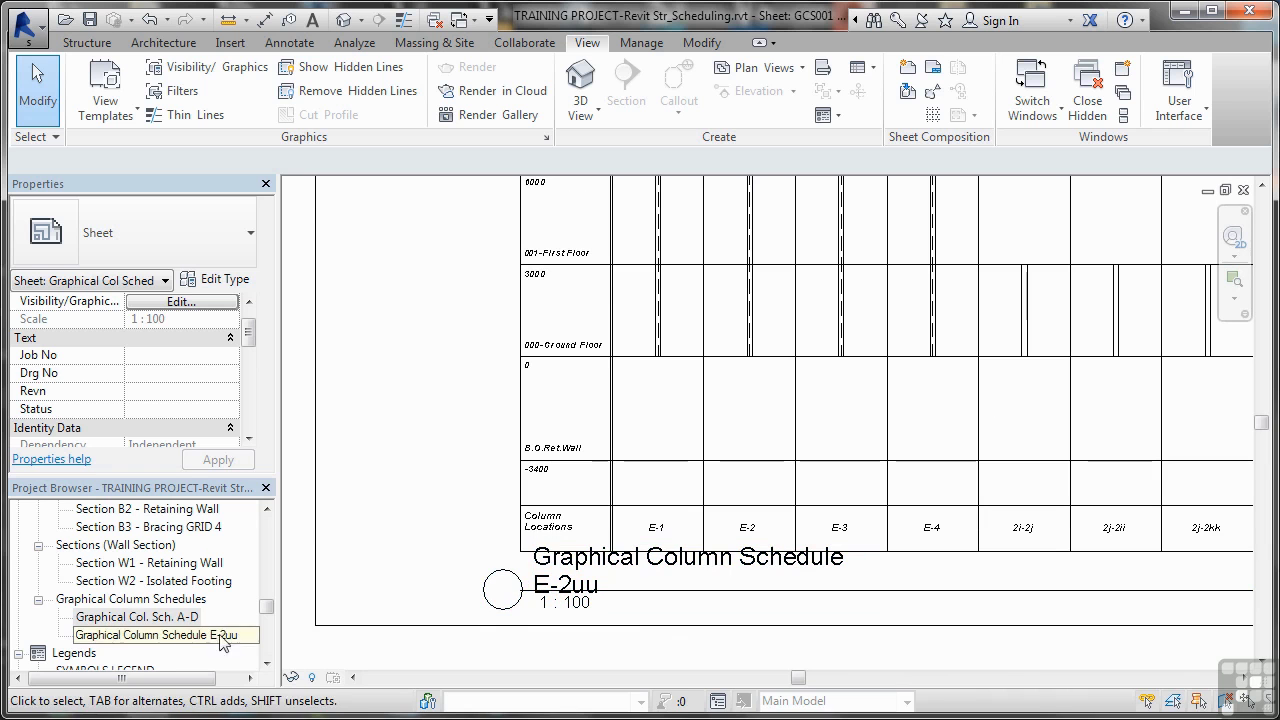
left_click(148, 636)
Rename the Graphical Column Schedule E-2uu view to 'Graphical Col. Sch. E-2uu'.
right_click(148, 636)
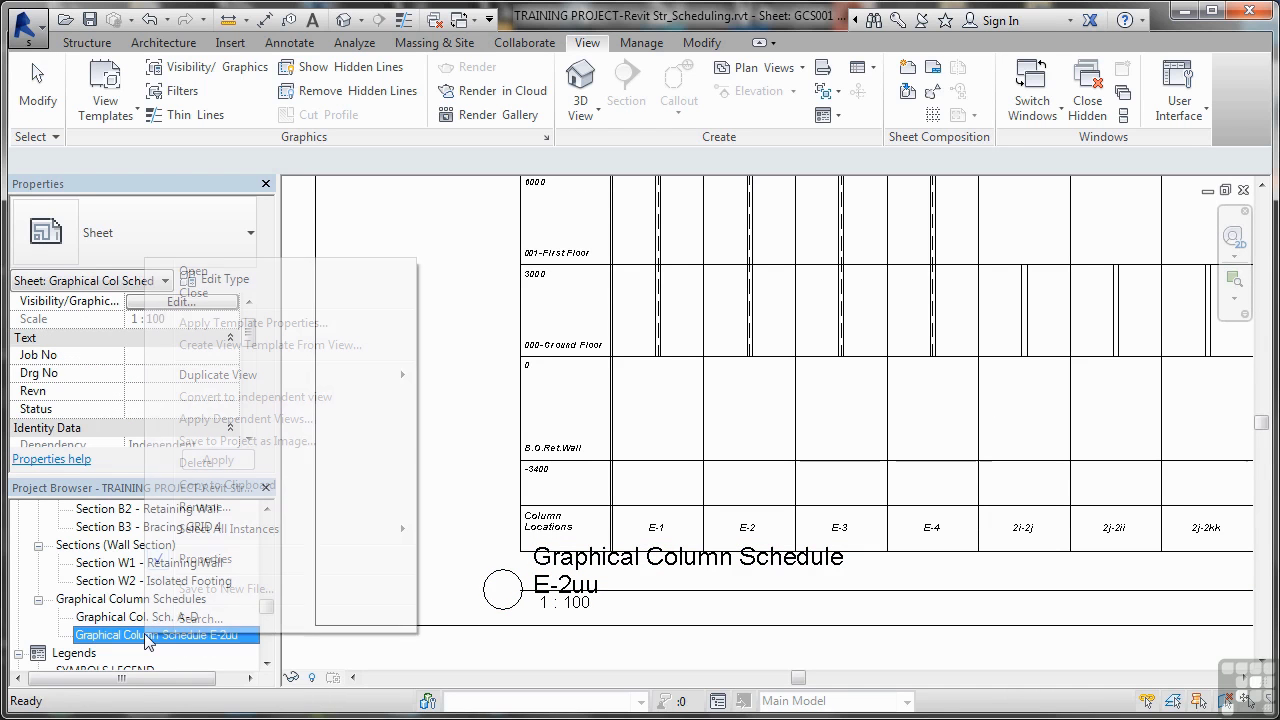
left_click(205, 507)
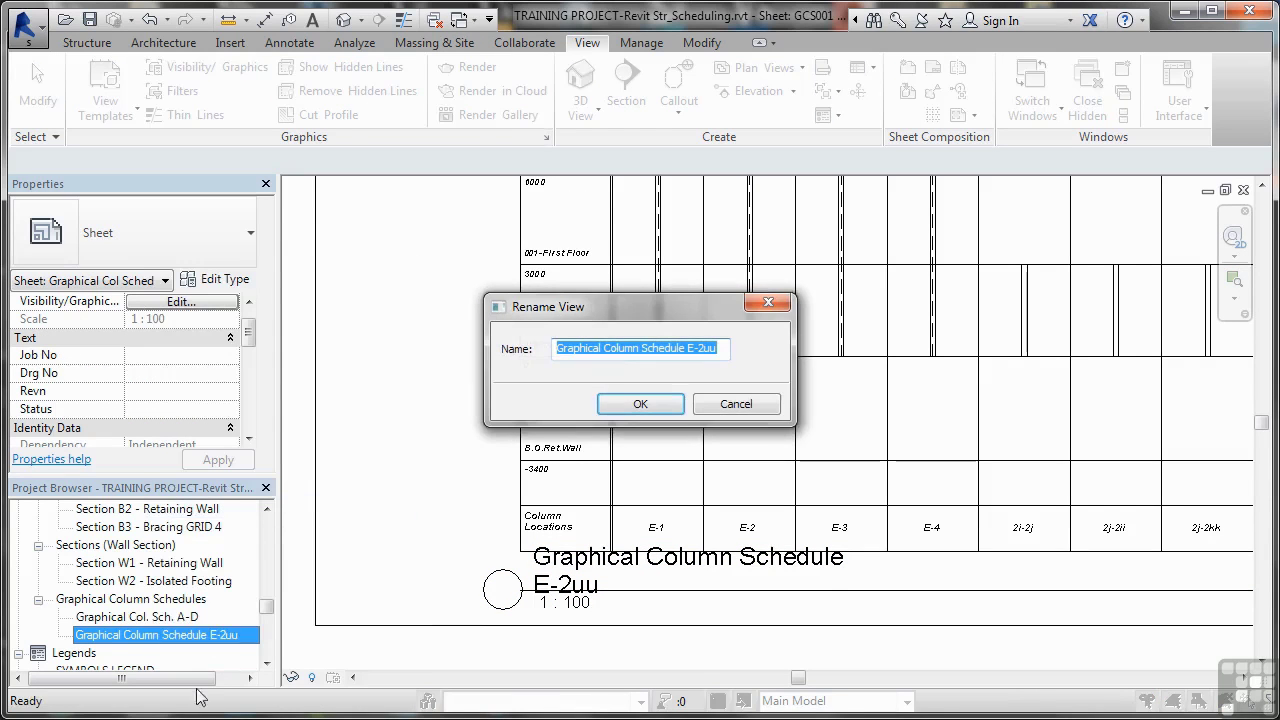
left_click(621, 350)
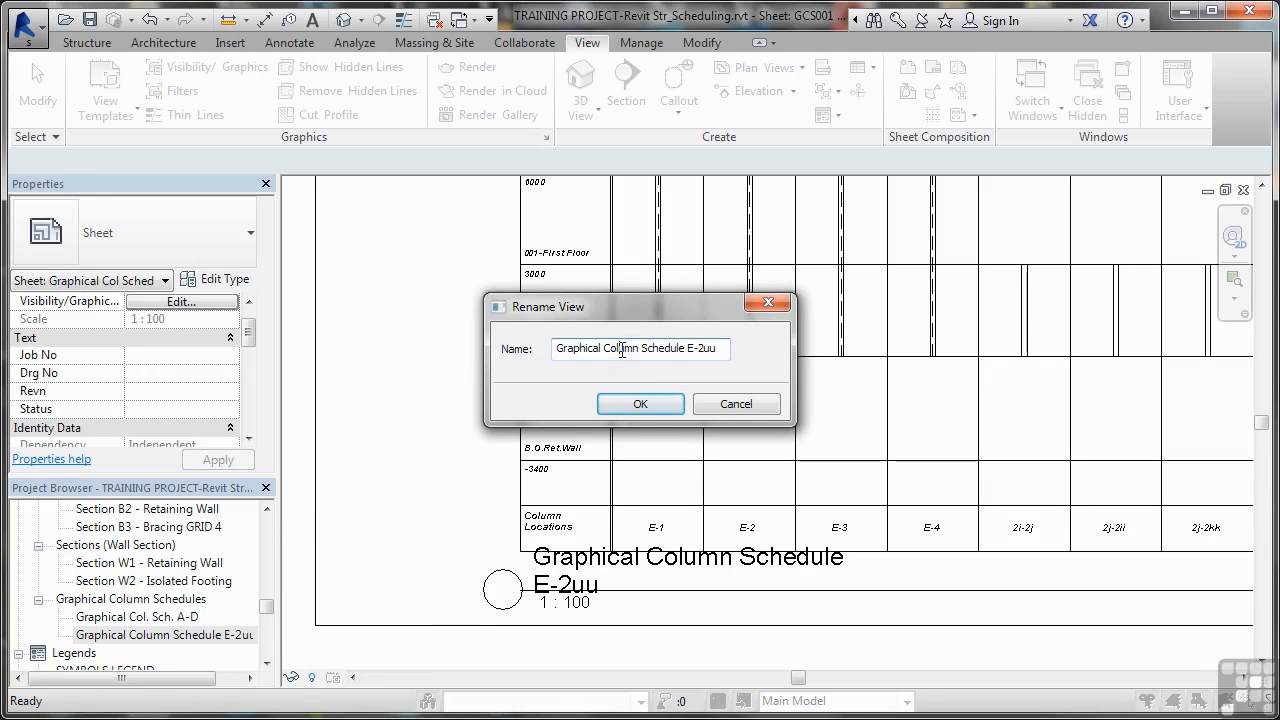
type(".")
key("Delete")
key("Delete")
key("Delete")
key("Delete")
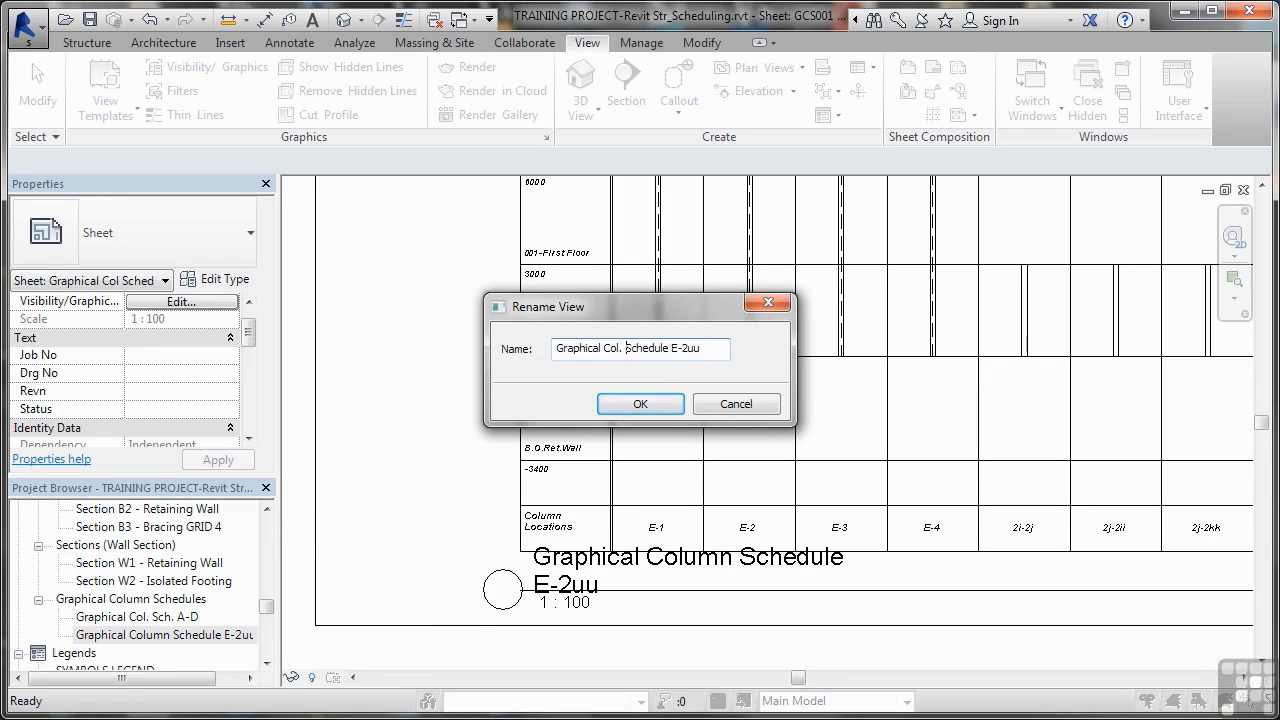
left_click(641, 348)
type(".")
key("Delete")
key("Delete")
key("Delete")
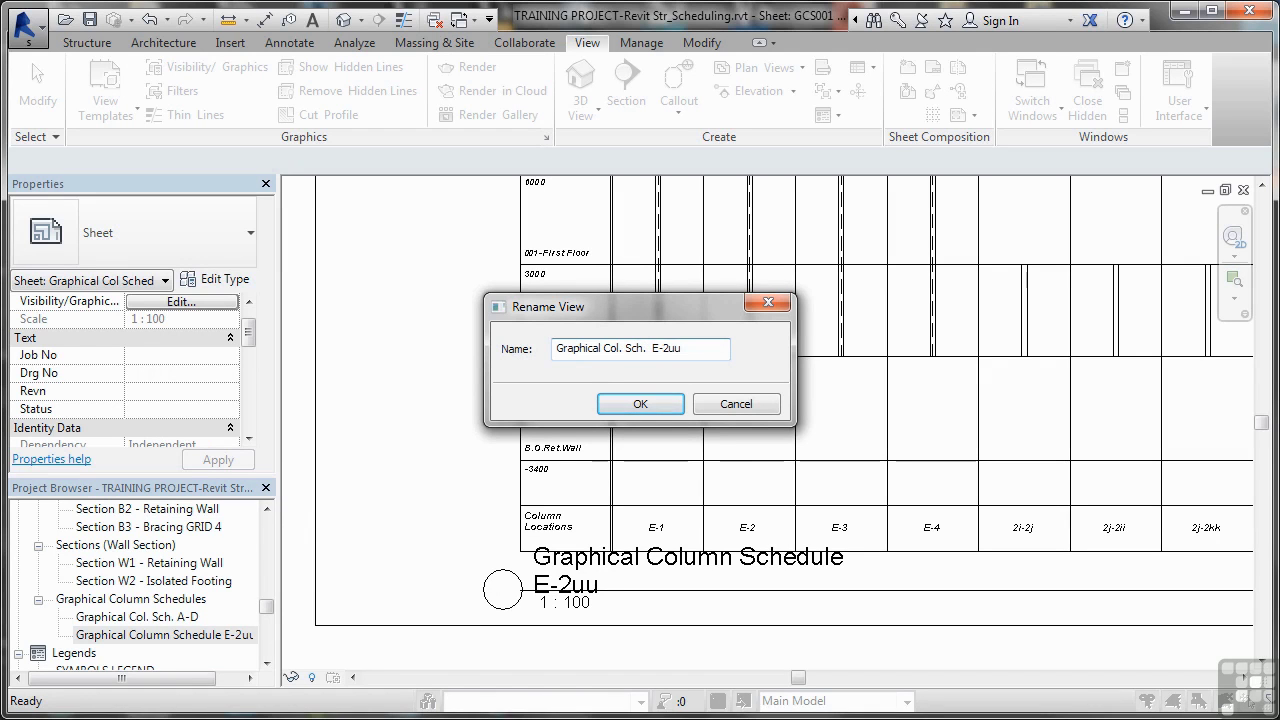
key("Delete")
left_click(634, 402)
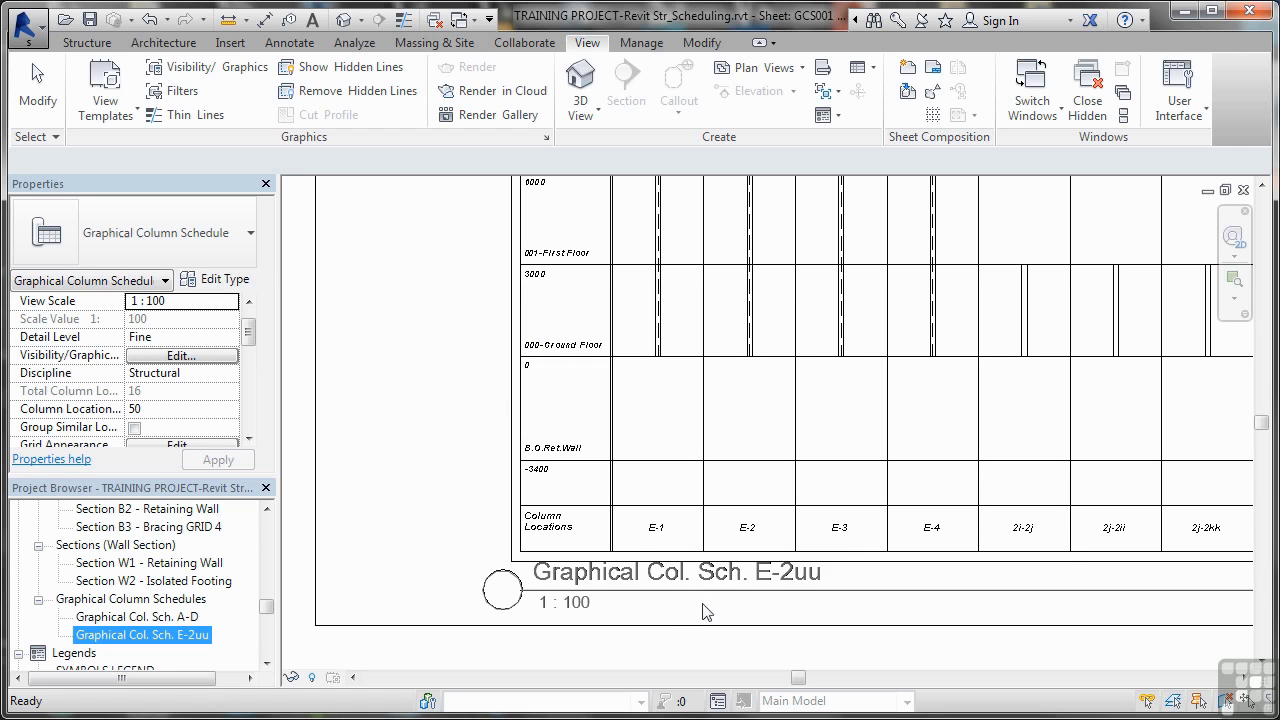
Deselect and zoom sheet GCS001 to fit, showing both renamed schedule viewports.
left_click(475, 519)
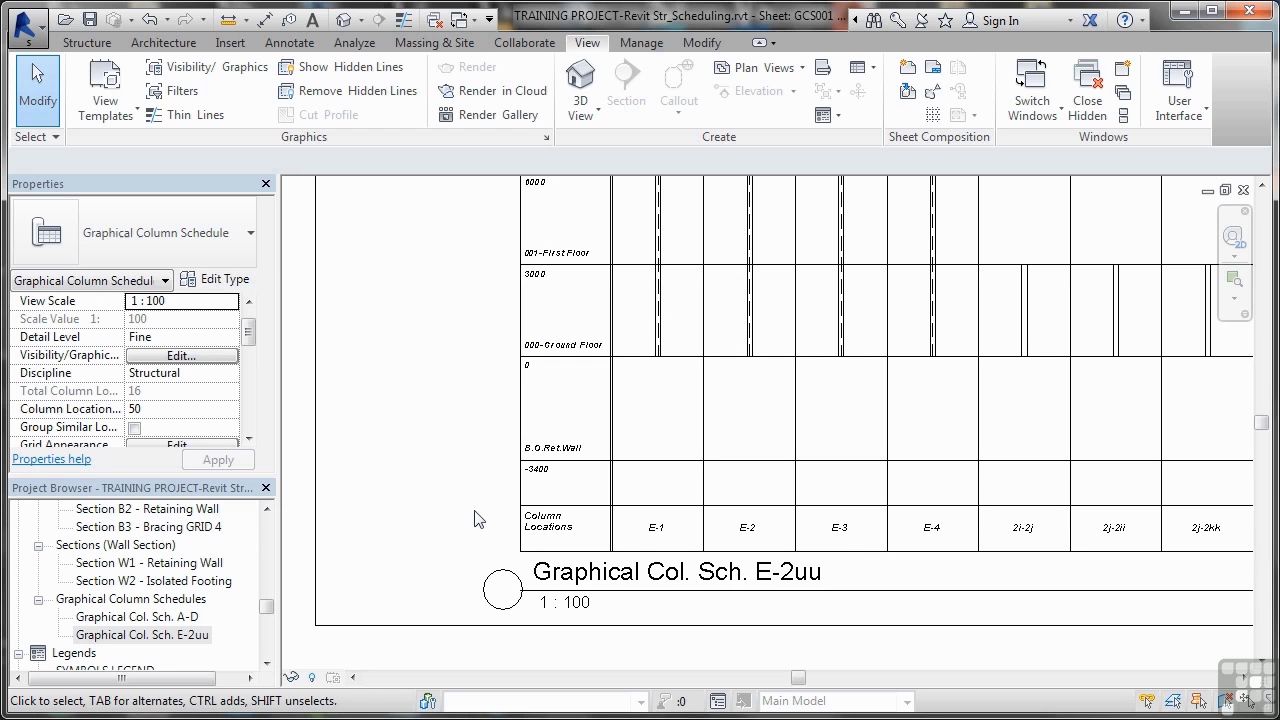
scroll(600, 510, "down", 5)
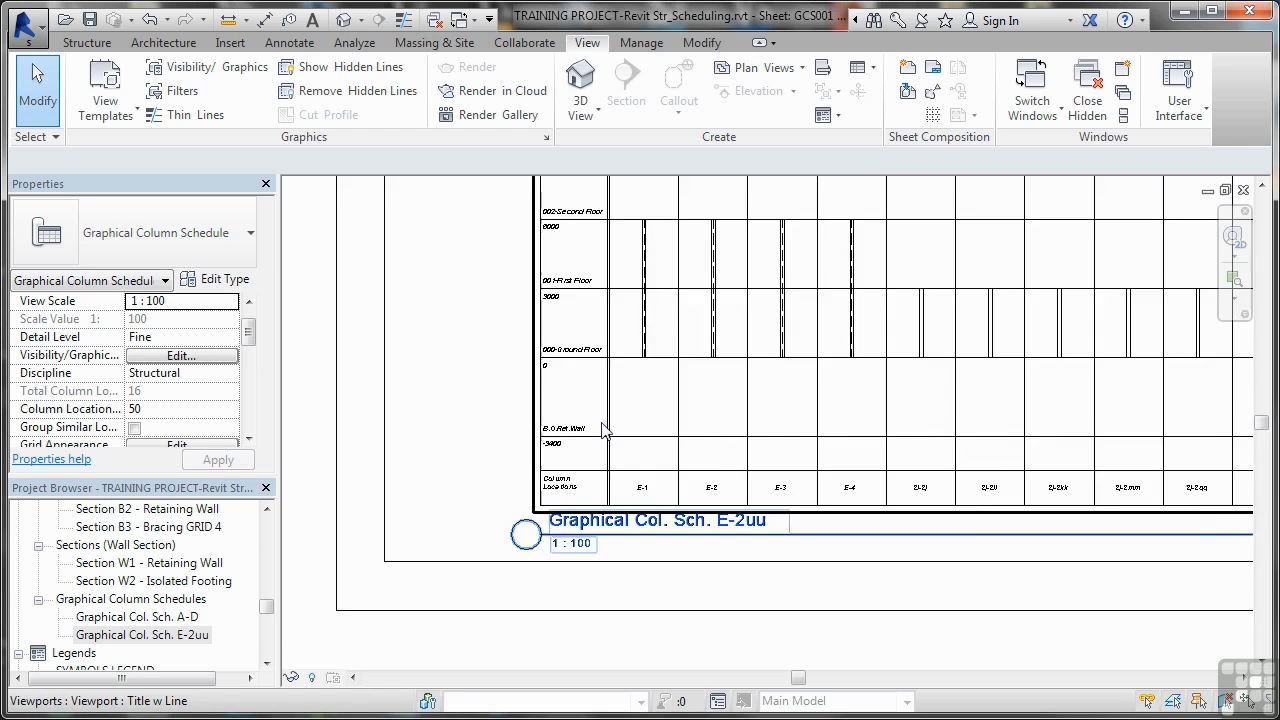
scroll(602, 425, "down", 1)
middle_click_drag(614, 374, 608, 400)
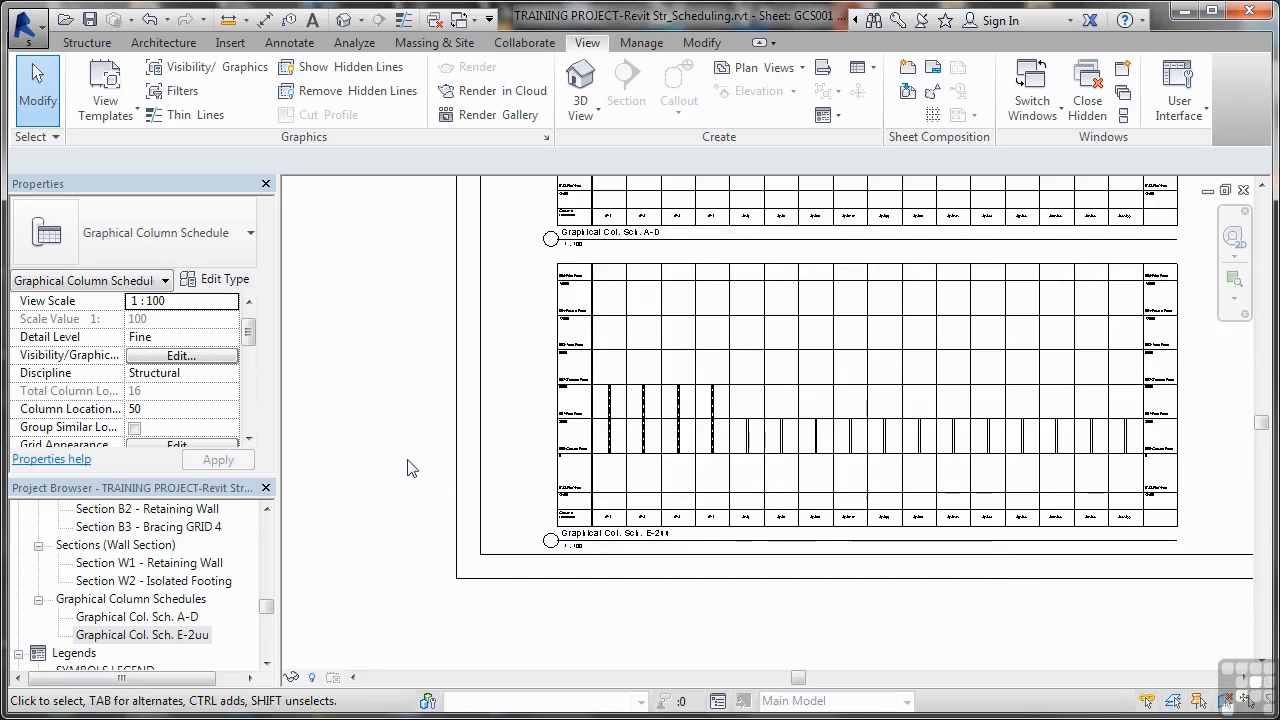
key("z")
key("f")
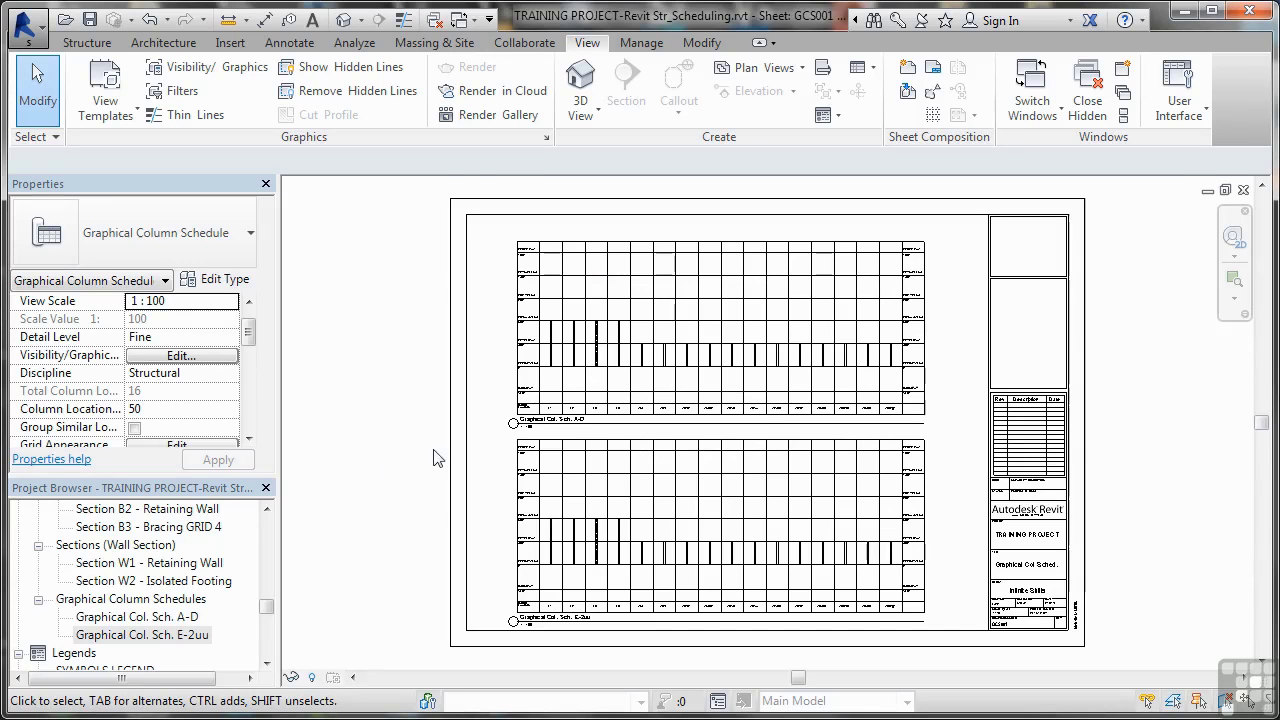